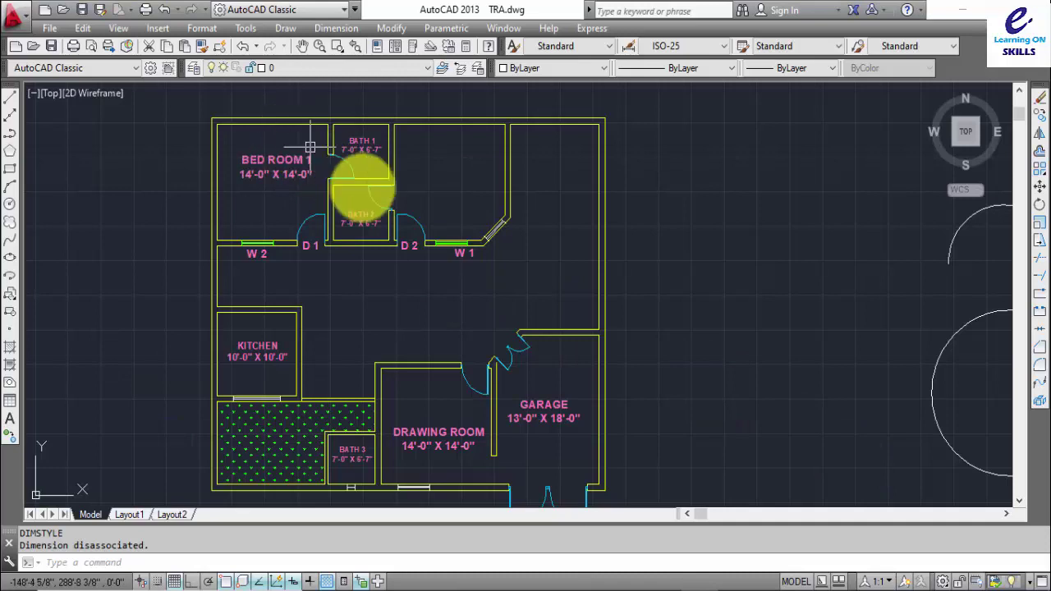
# - Zoom out and pan so the whole floor plan and both circles beside it are visible
pyautogui.scroll(-2, 463, 263)
pyautogui.moveTo(462, 263); pyautogui.dragTo(312, 230, button='middle')
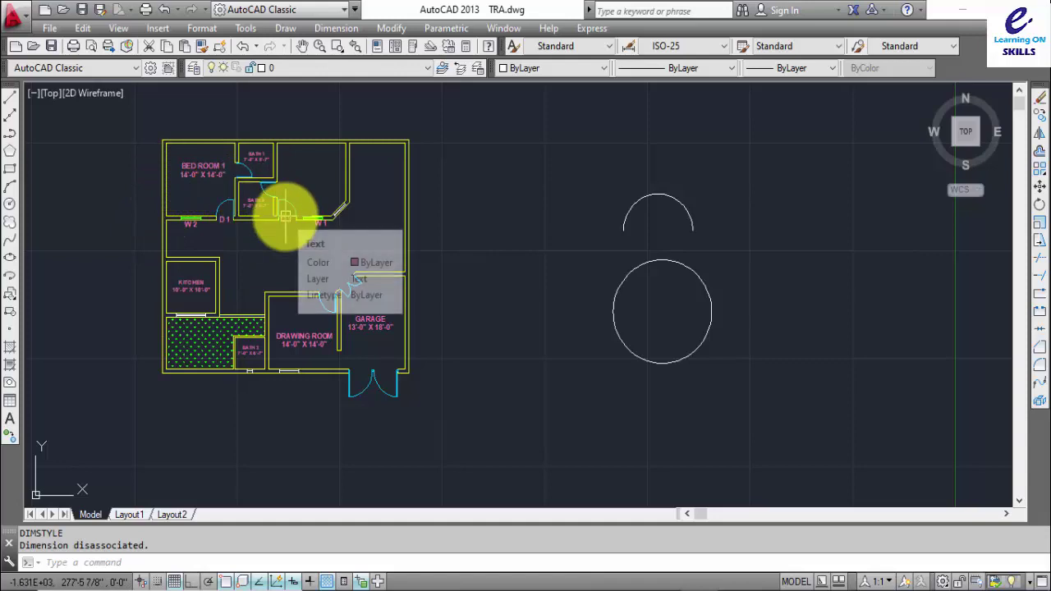
# - Open the Dimension Style Manager from the Dimension menu, close it, then reopen it with D
pyautogui.click(328, 33)
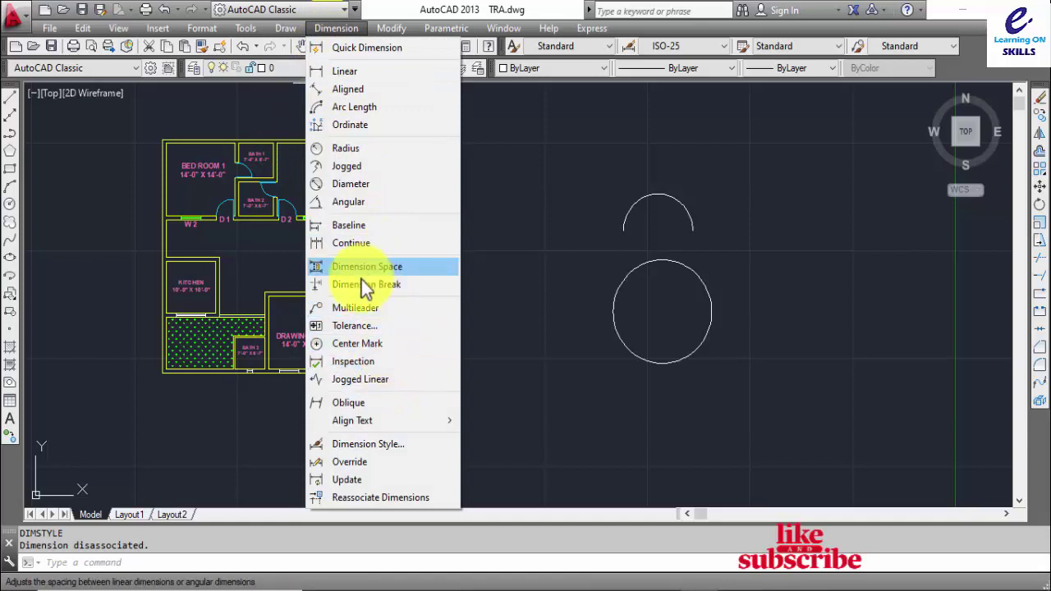
pyautogui.click(386, 444)
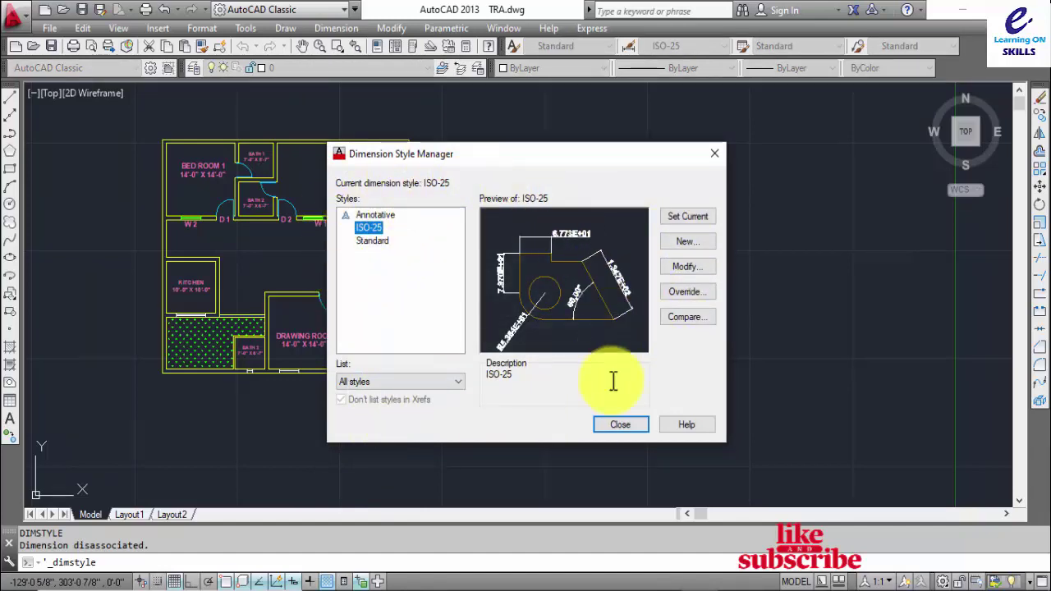
pyautogui.click(647, 430)
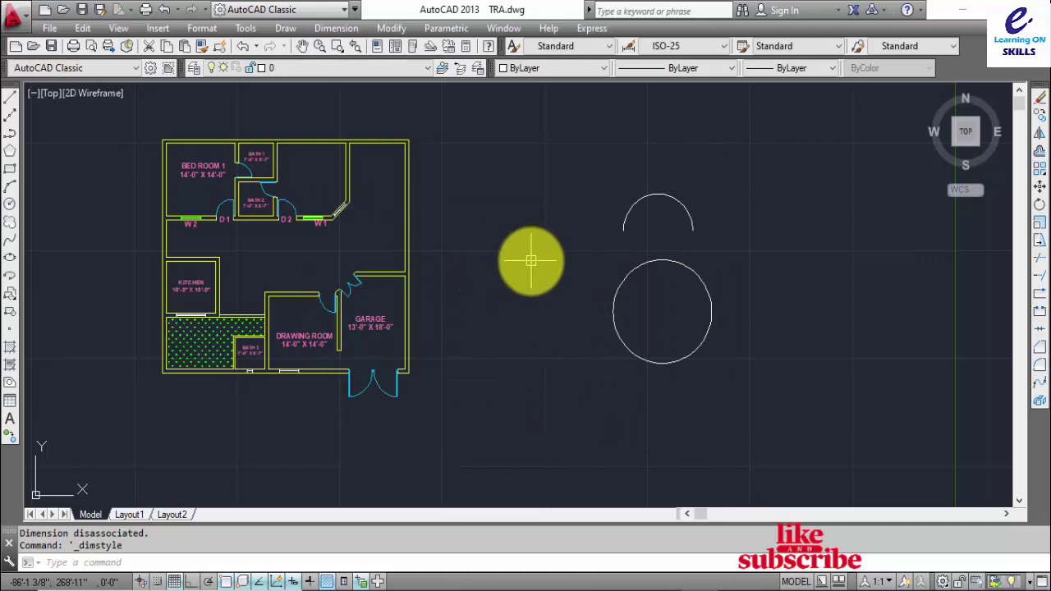
pyautogui.write('D')
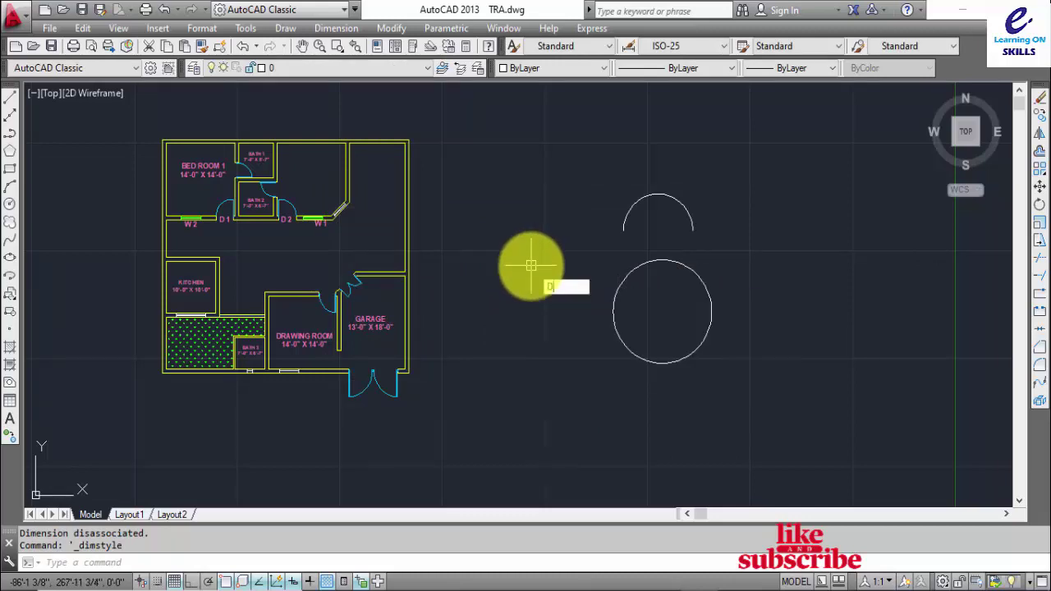
pyautogui.press('Return')
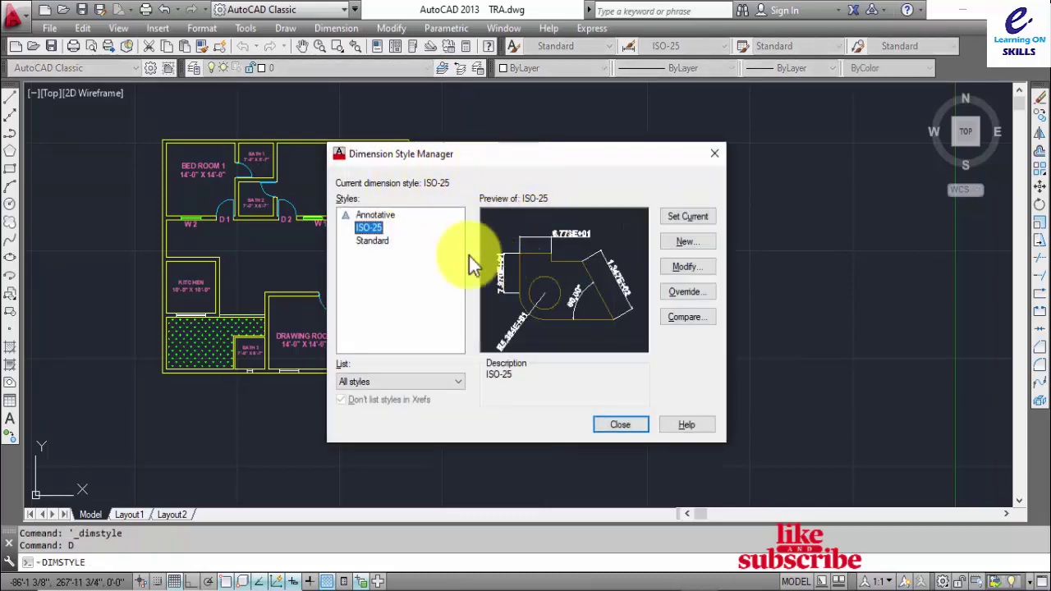
# - In the ISO-25 style, set dimension line colour, linetype and lineweight to ByLayer
pyautogui.click(675, 269)
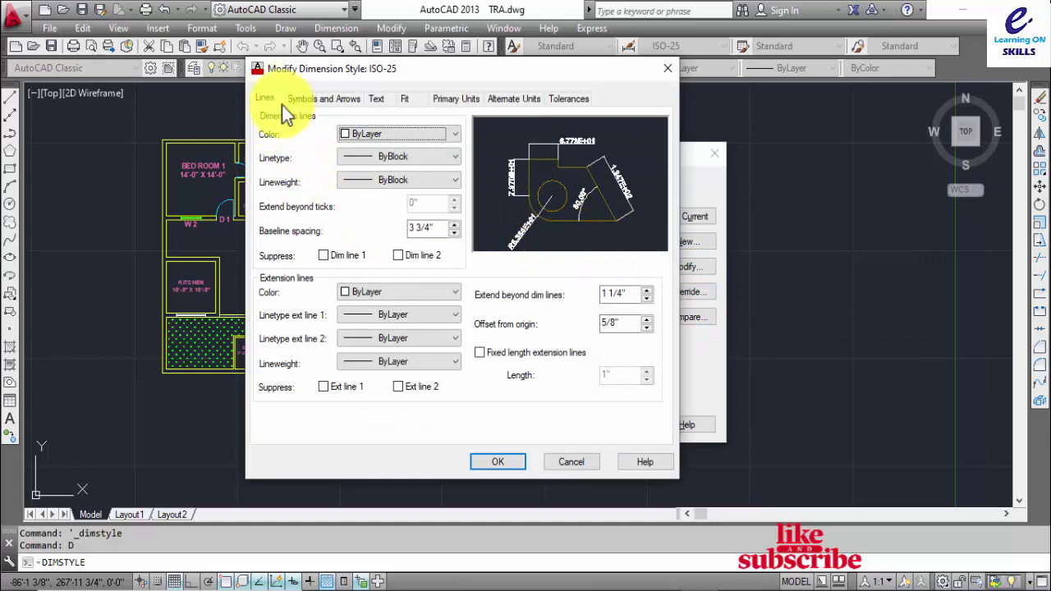
pyautogui.click(377, 135)
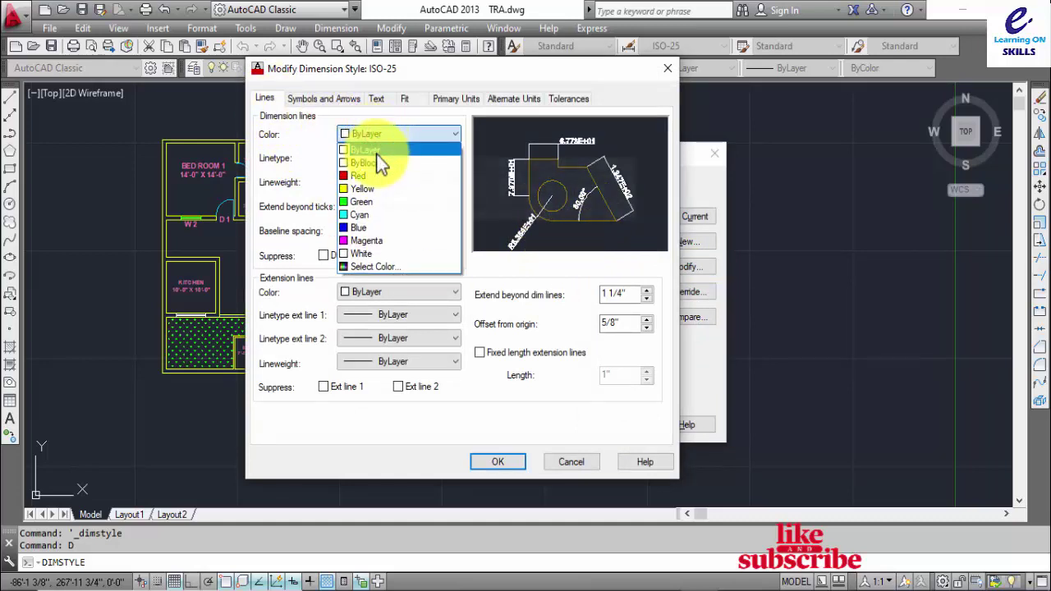
pyautogui.click(376, 149)
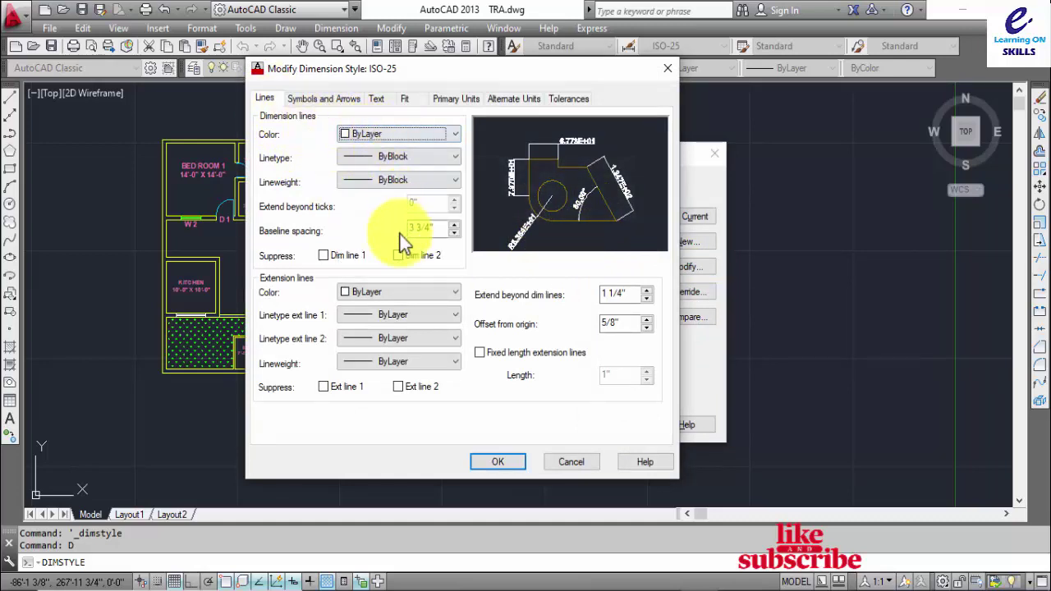
pyautogui.click(378, 156)
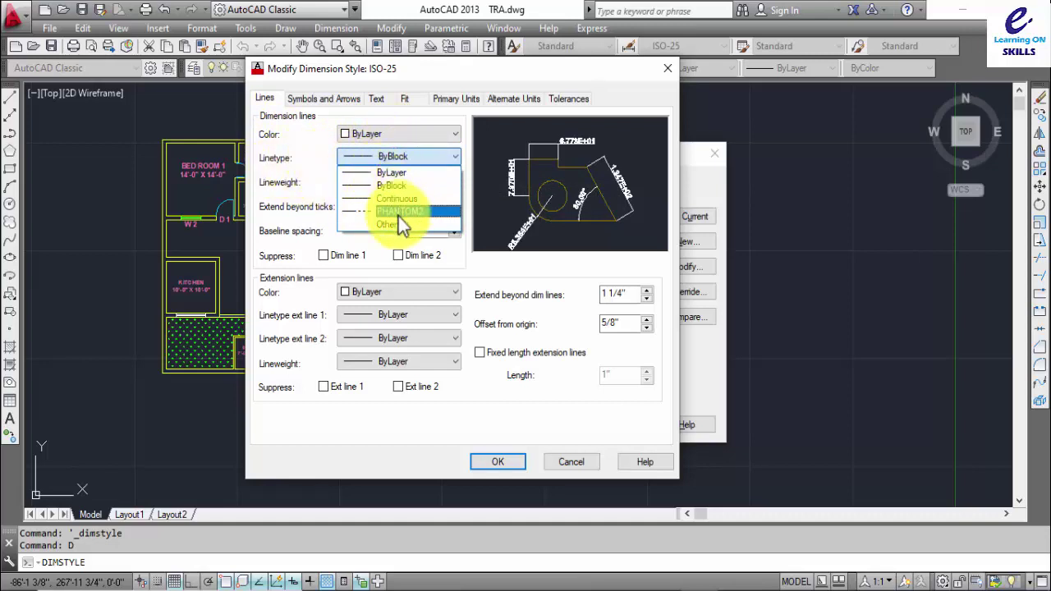
pyautogui.click(394, 174)
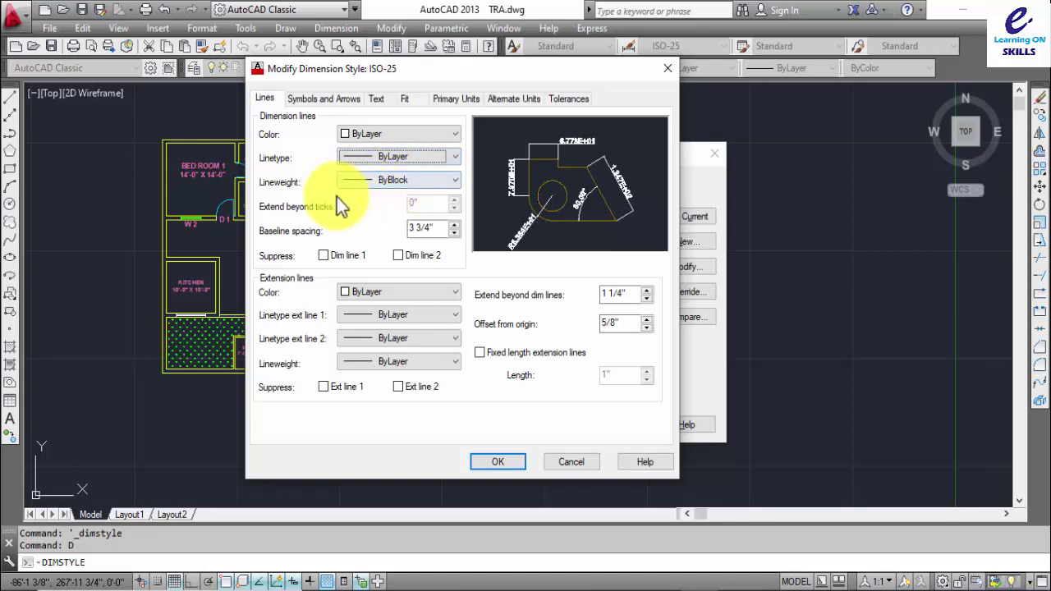
pyautogui.click(385, 182)
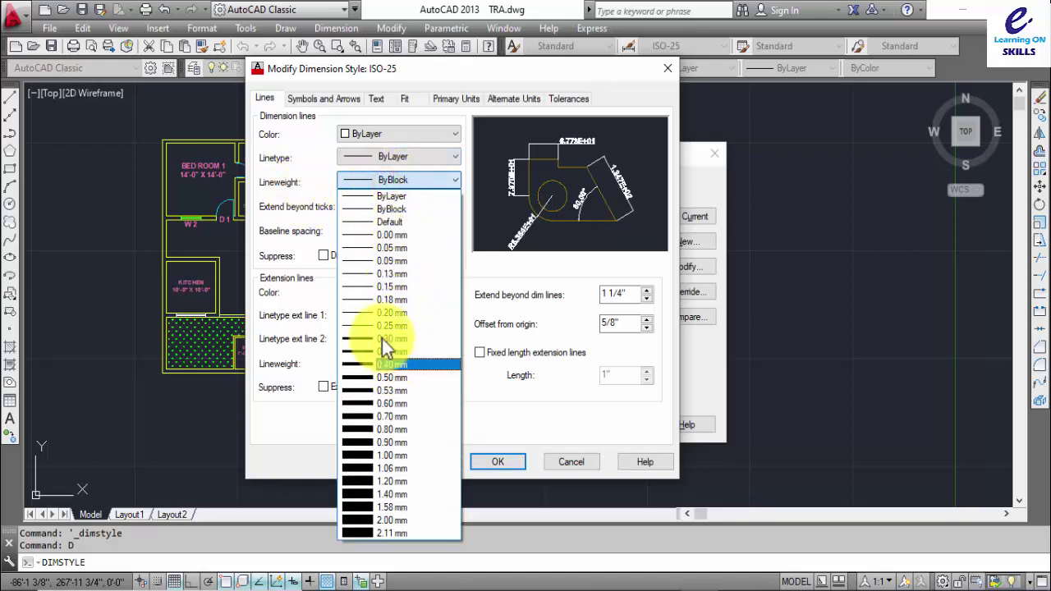
pyautogui.click(391, 197)
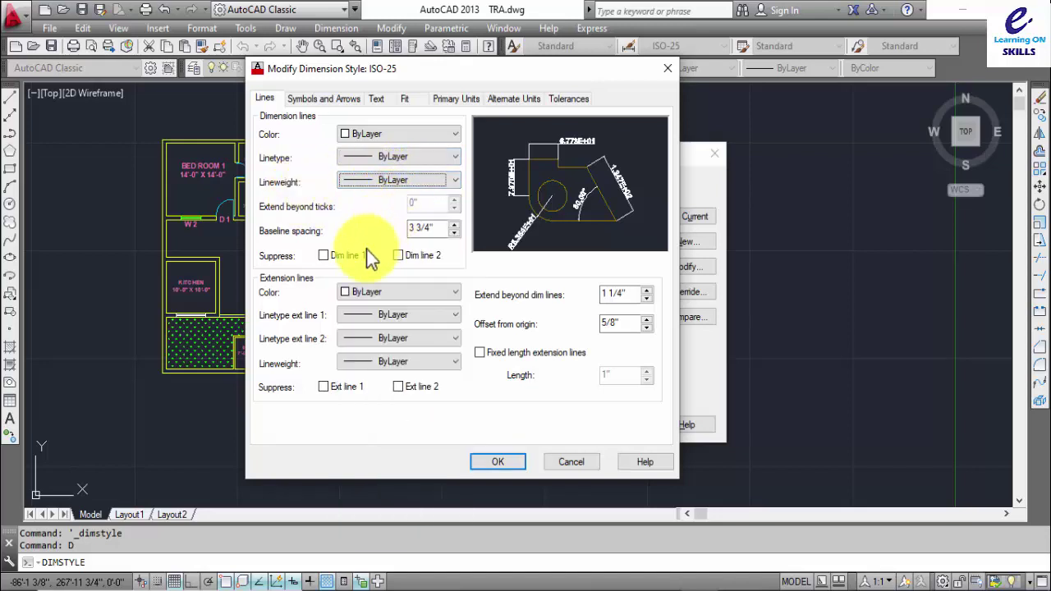
# - Leave the extension line colour and linetype at ByLayer
pyautogui.click(363, 294)
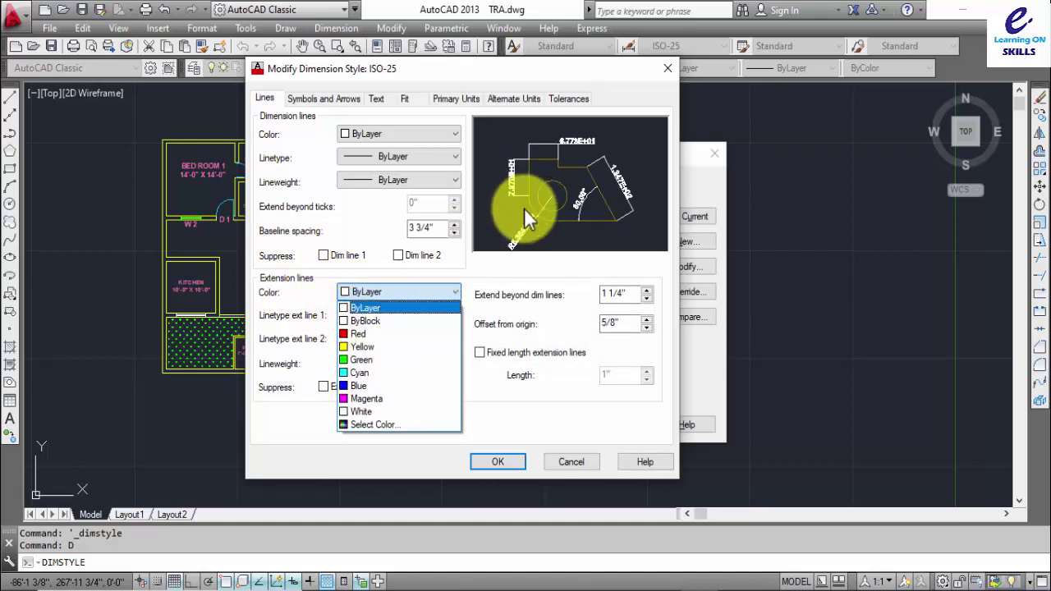
pyautogui.click(380, 310)
pyautogui.click(361, 316)
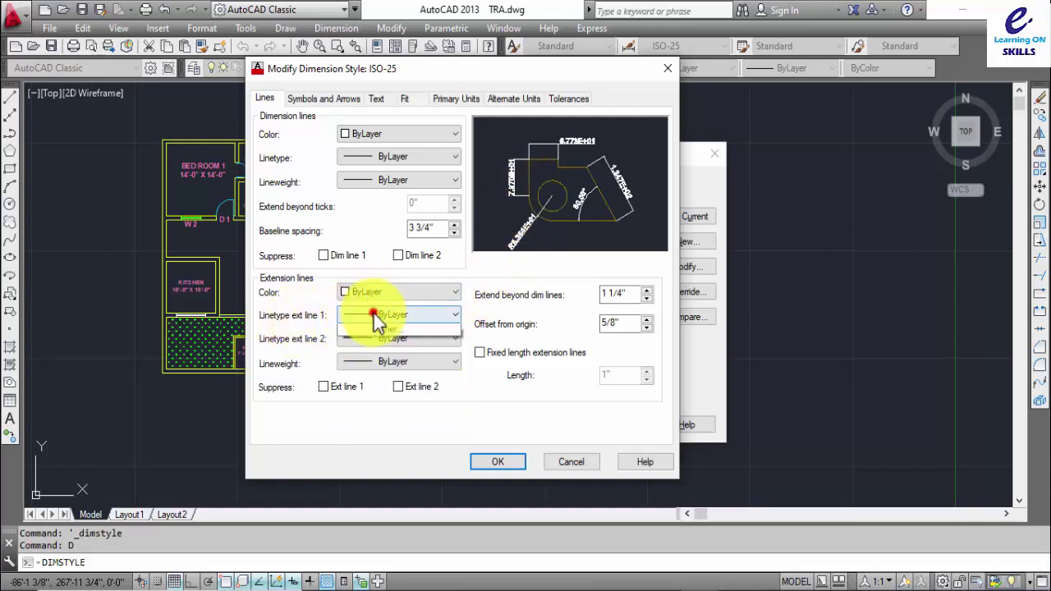
pyautogui.click(314, 368)
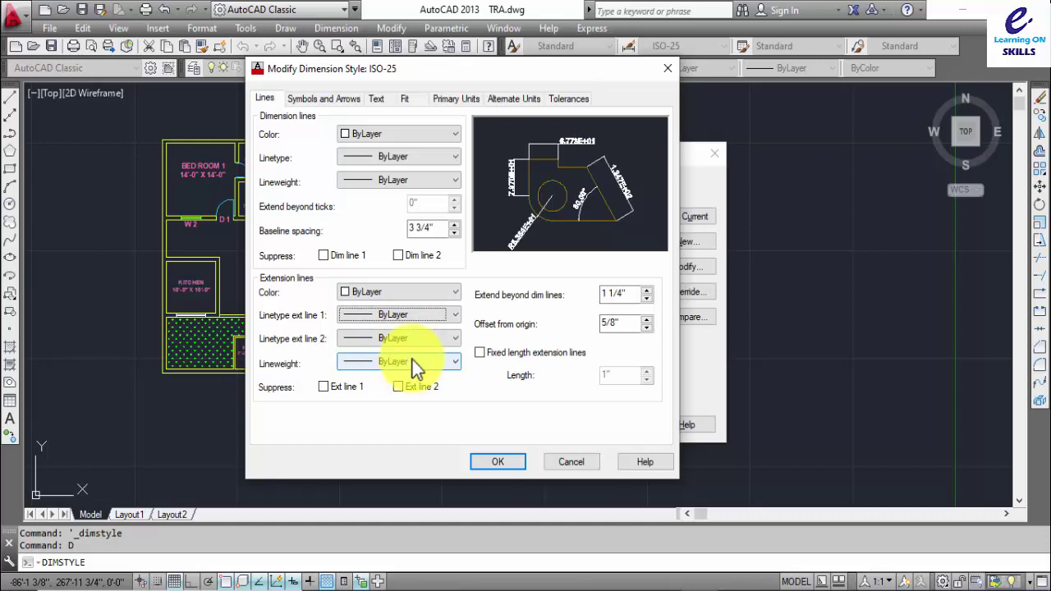
# - Look over the Symbols and Arrows and Text tabs, then cancel the edits and close
pyautogui.click(323, 98)
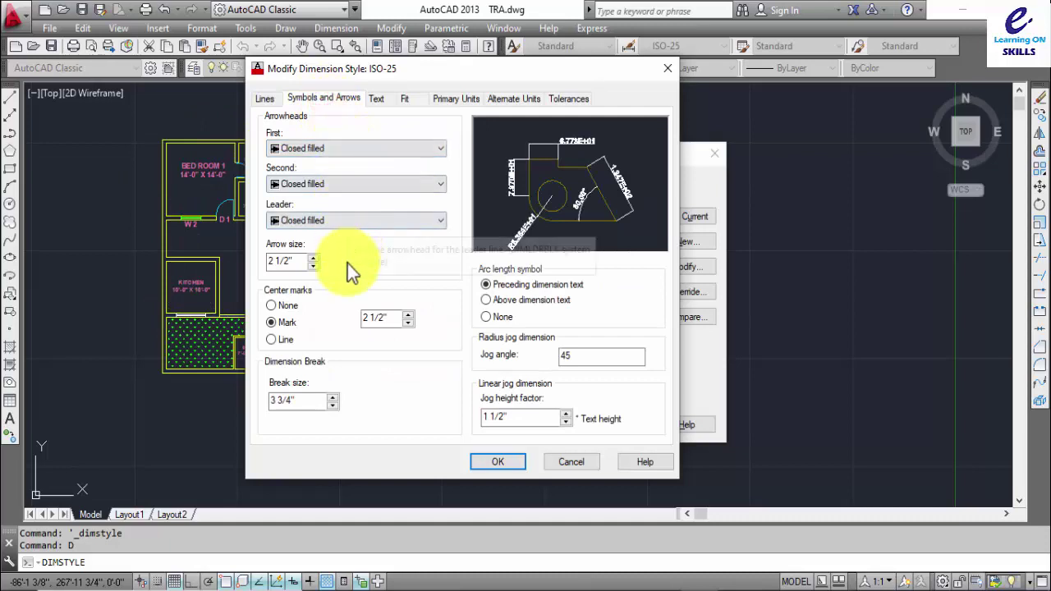
pyautogui.click(385, 100)
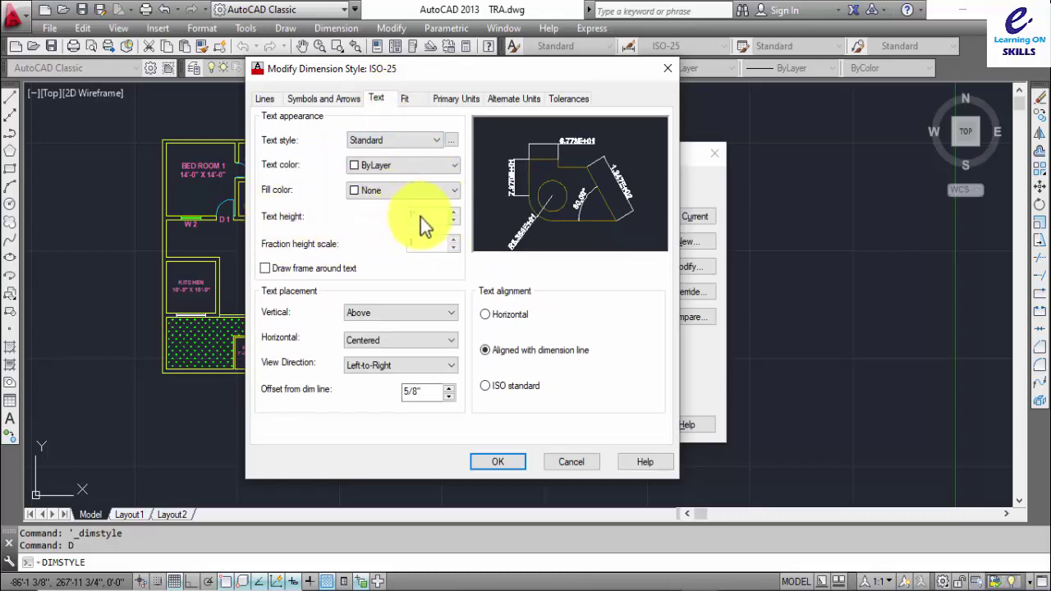
pyautogui.click(573, 462)
pyautogui.click(624, 424)
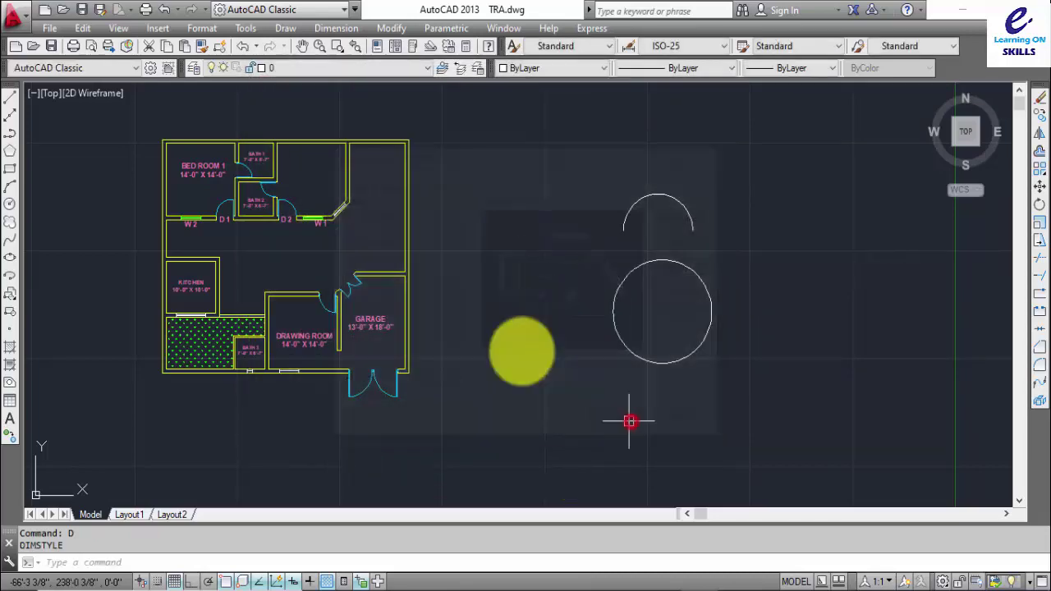
# - Inspect the Standard text style's 1'-0" height and close Text Style without changes
pyautogui.click(201, 28)
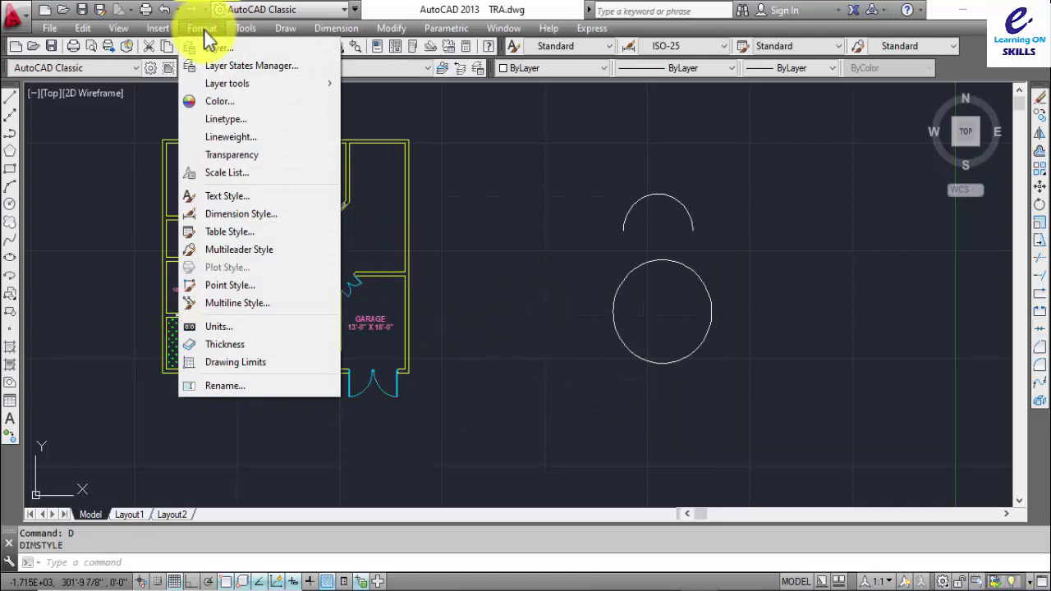
pyautogui.click(253, 196)
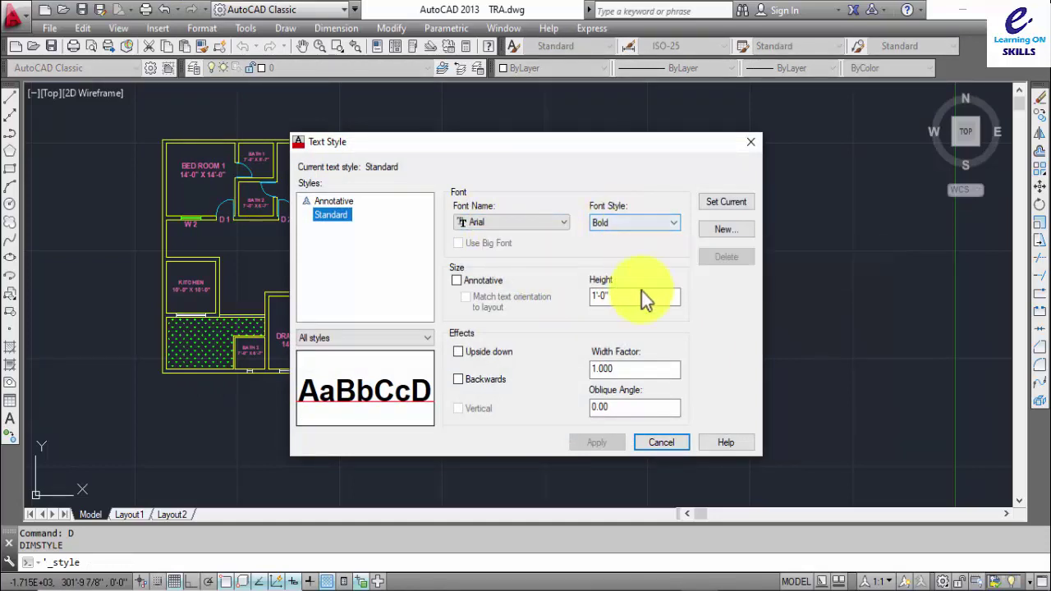
pyautogui.moveTo(629, 296); pyautogui.dragTo(593, 296)
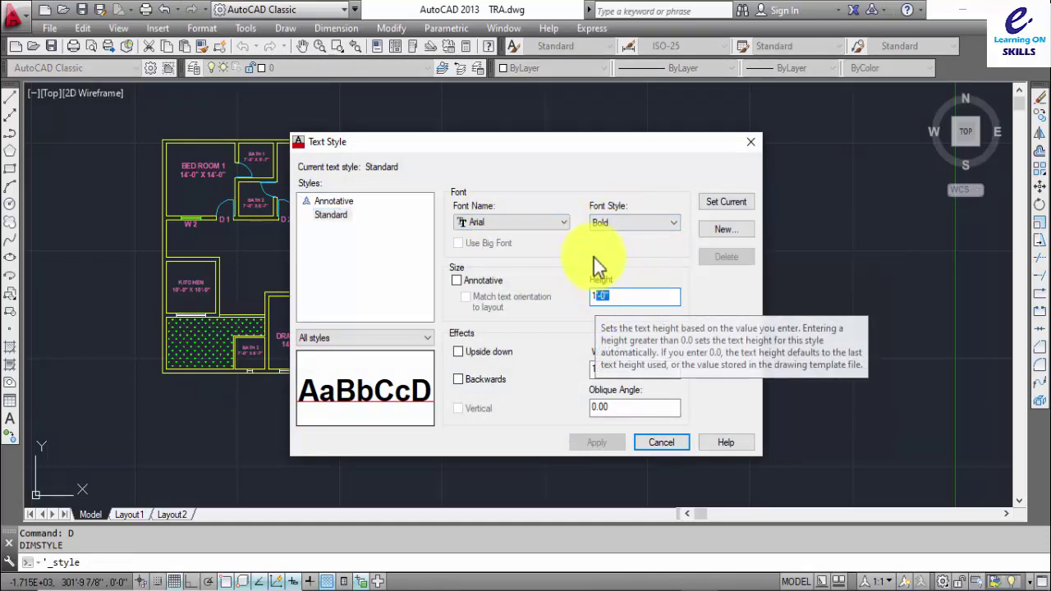
pyautogui.click(664, 442)
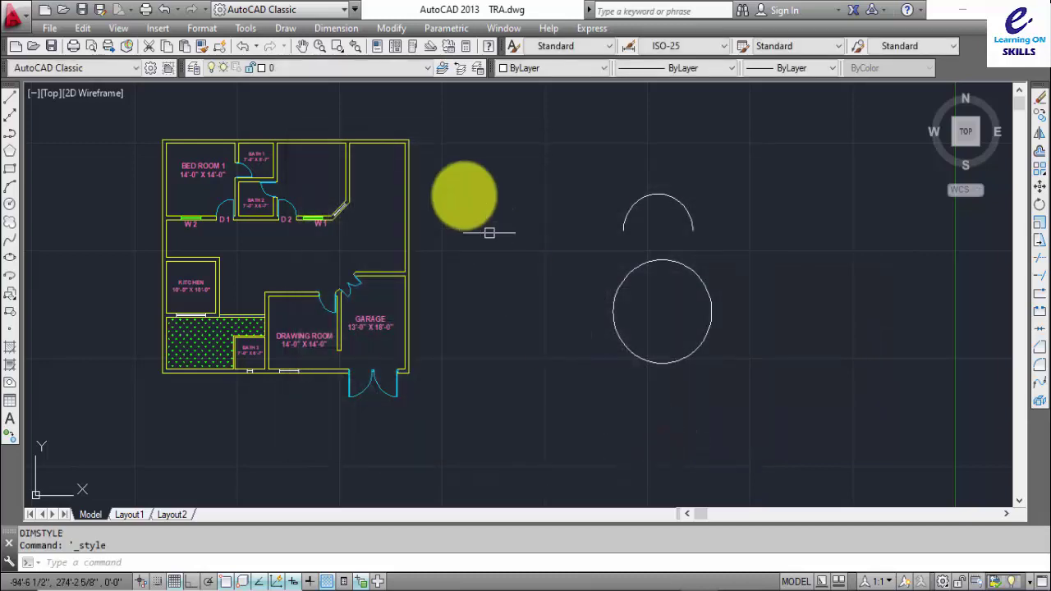
# - Reopen ISO-25 for editing and keep its text colour ByLayer and fill None
pyautogui.write('d')
pyautogui.press('Return')
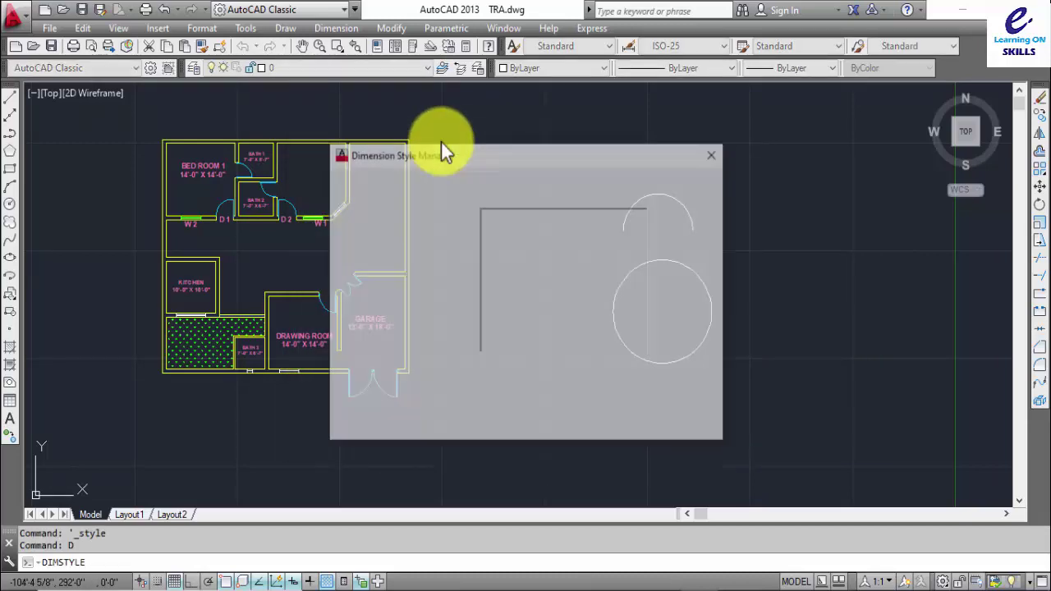
pyautogui.click(704, 267)
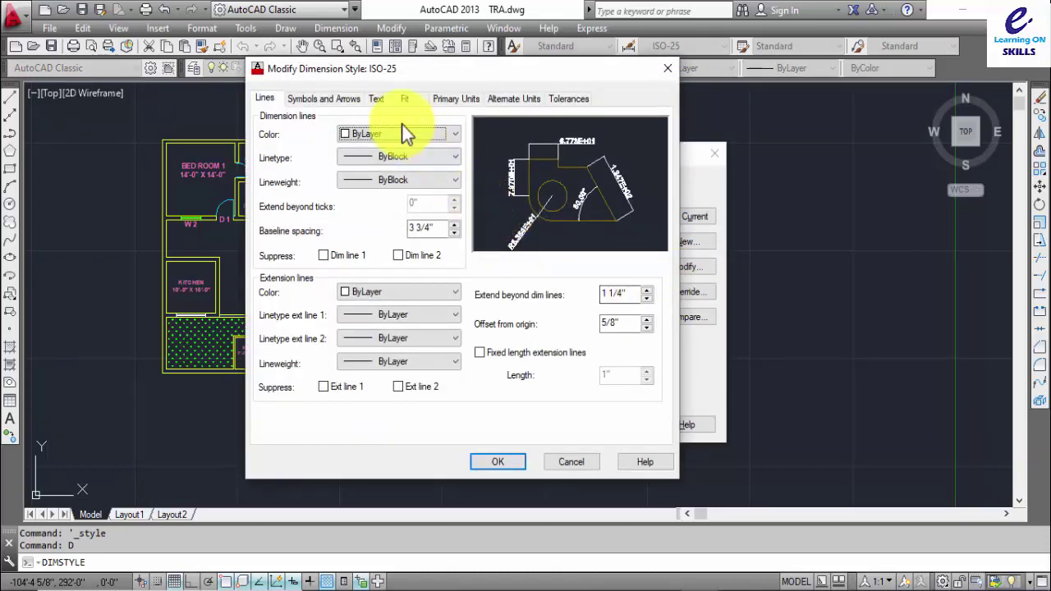
pyautogui.click(381, 102)
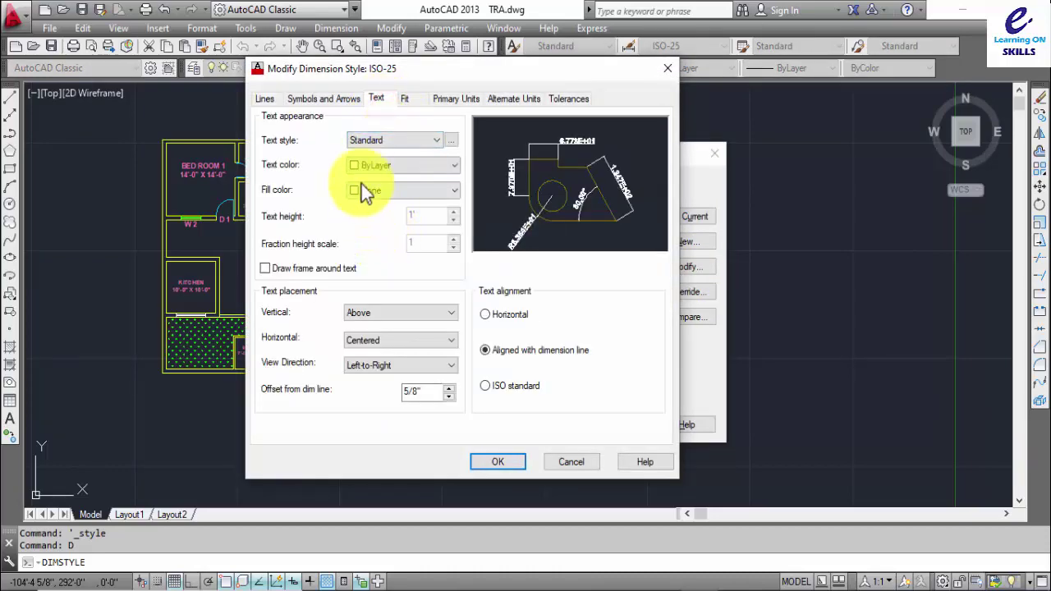
pyautogui.click(375, 163)
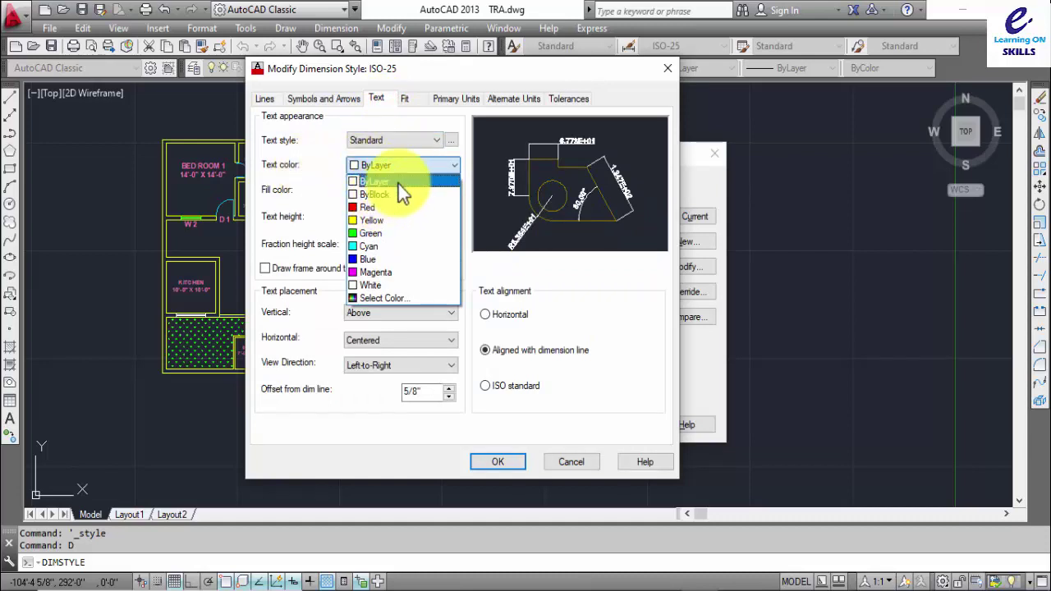
pyautogui.click(399, 184)
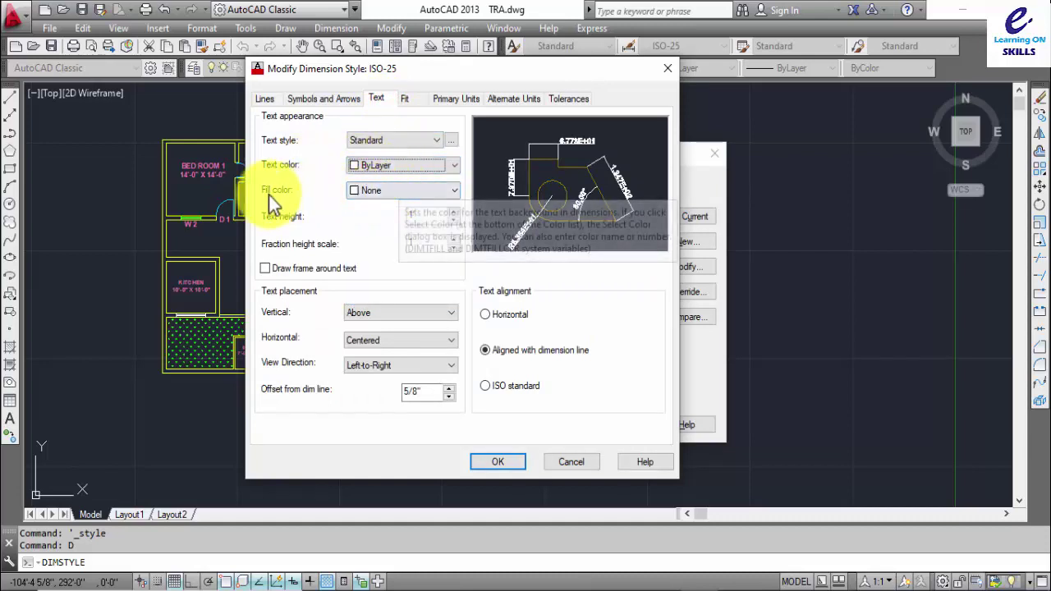
pyautogui.click(381, 196)
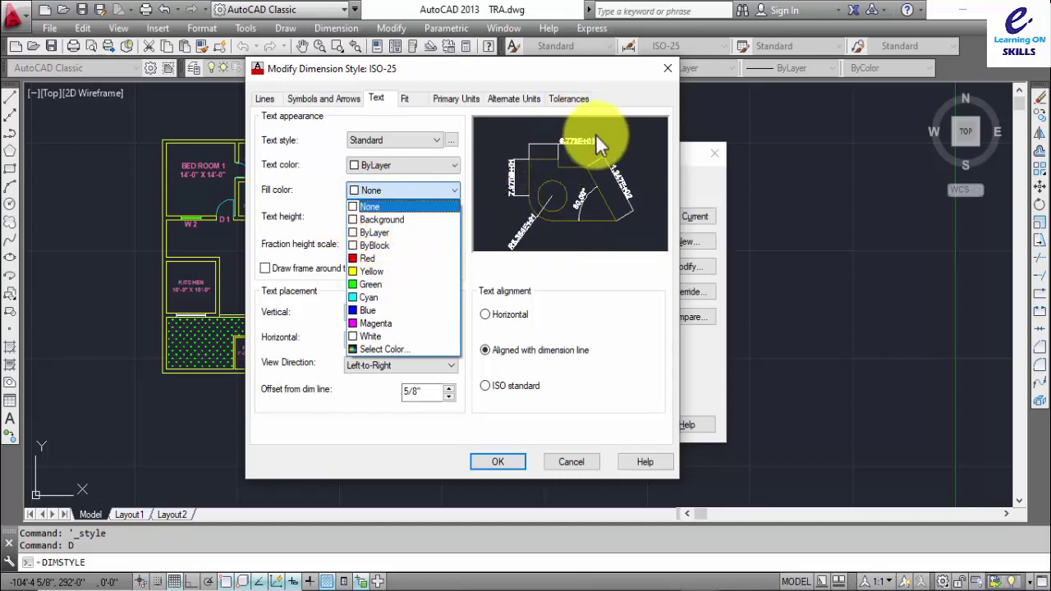
pyautogui.click(382, 207)
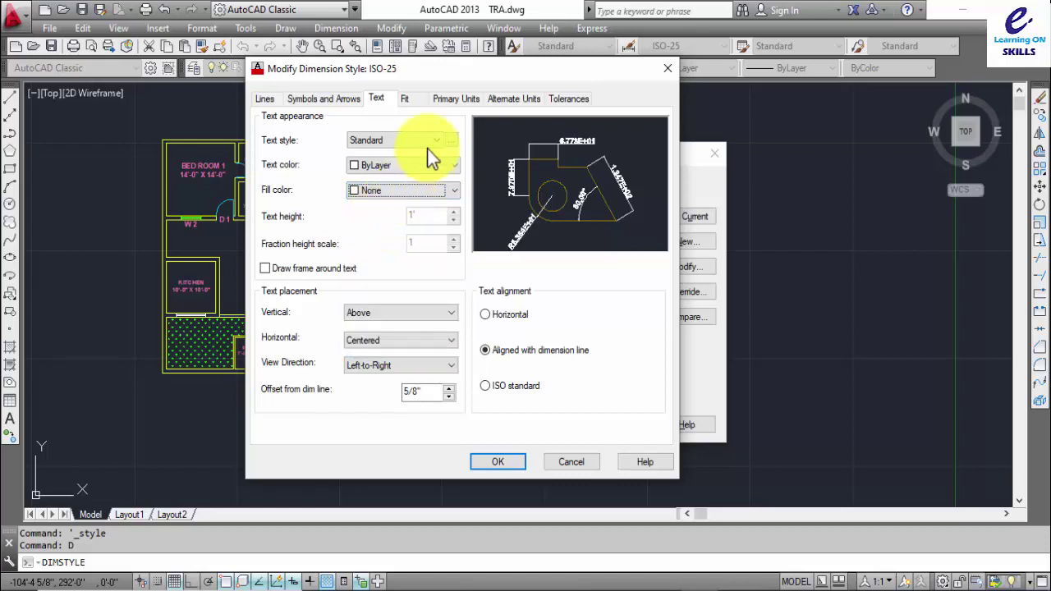
# - Set Architectural units with 0'-0 1/8" precision, keep angular precision 0.00, and apply
pyautogui.click(450, 101)
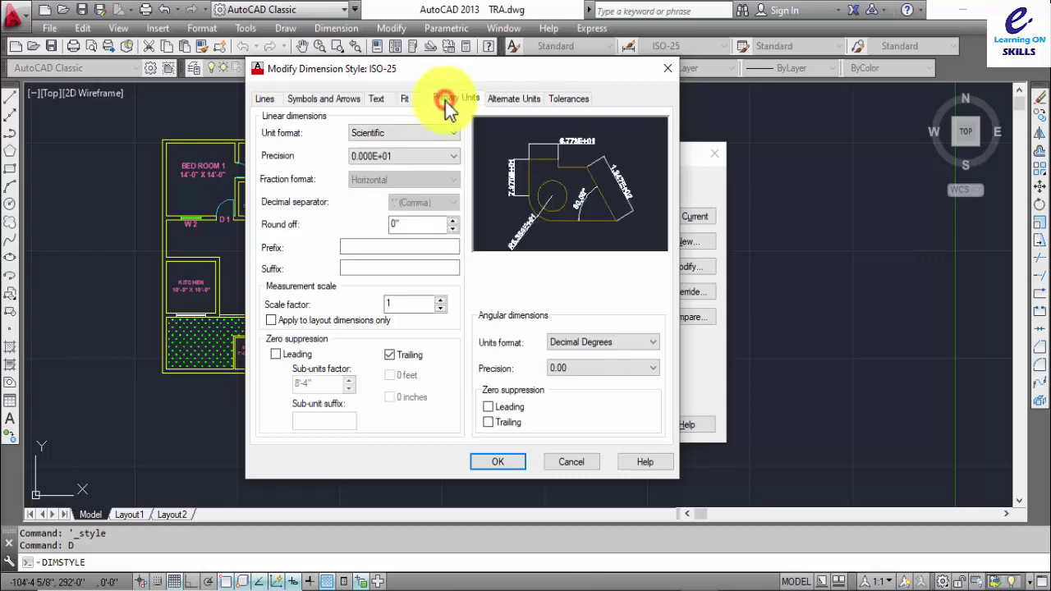
pyautogui.click(359, 134)
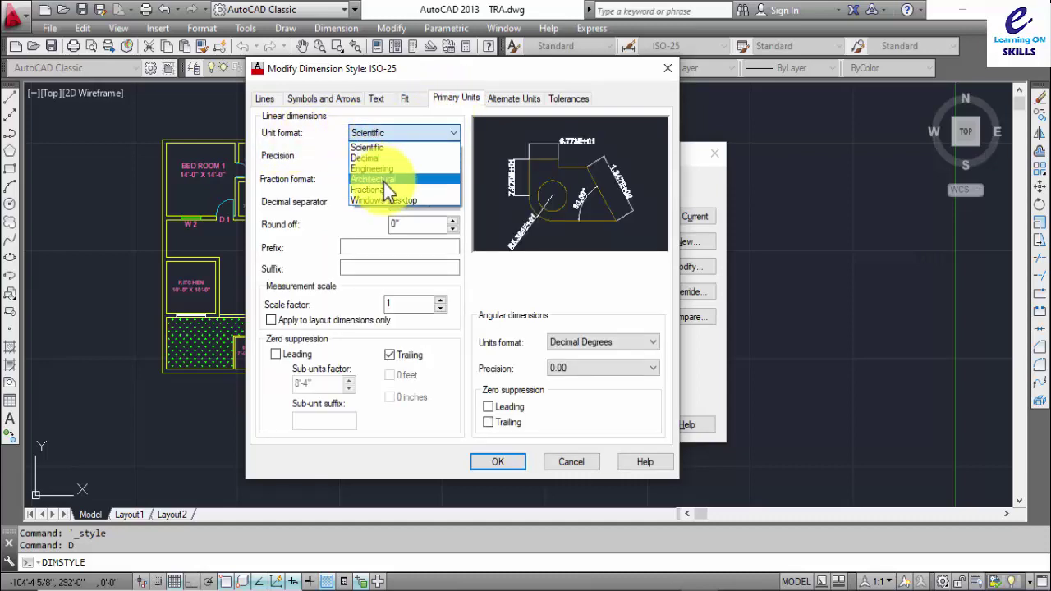
pyautogui.click(384, 181)
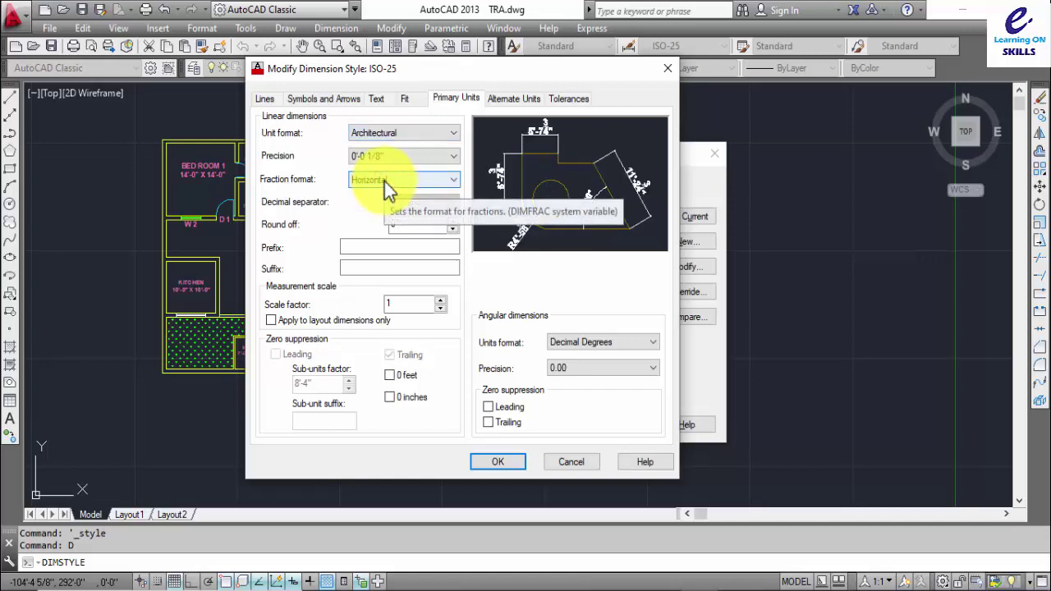
pyautogui.click(380, 156)
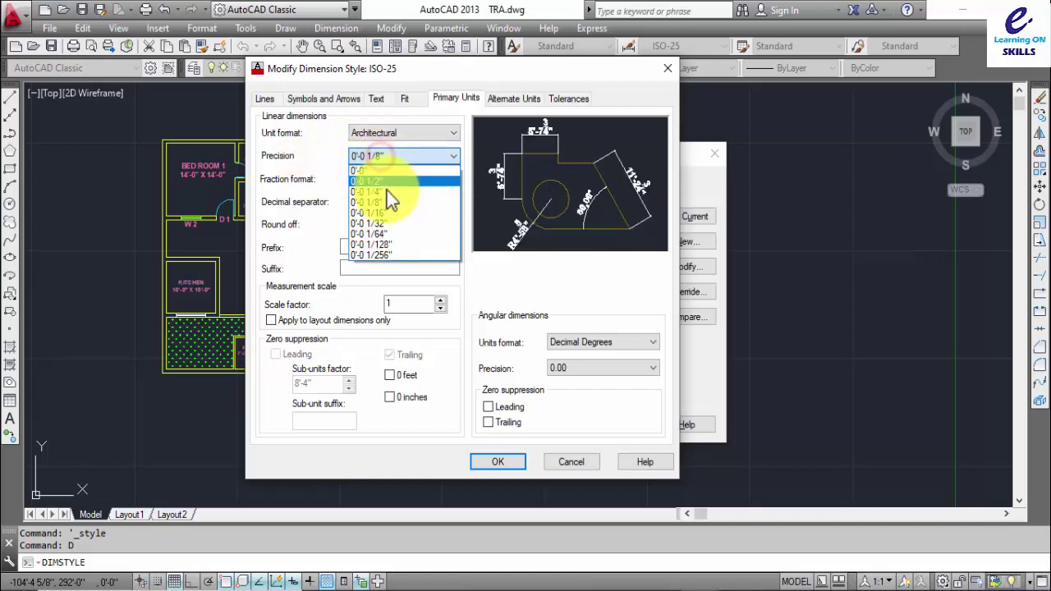
pyautogui.click(387, 200)
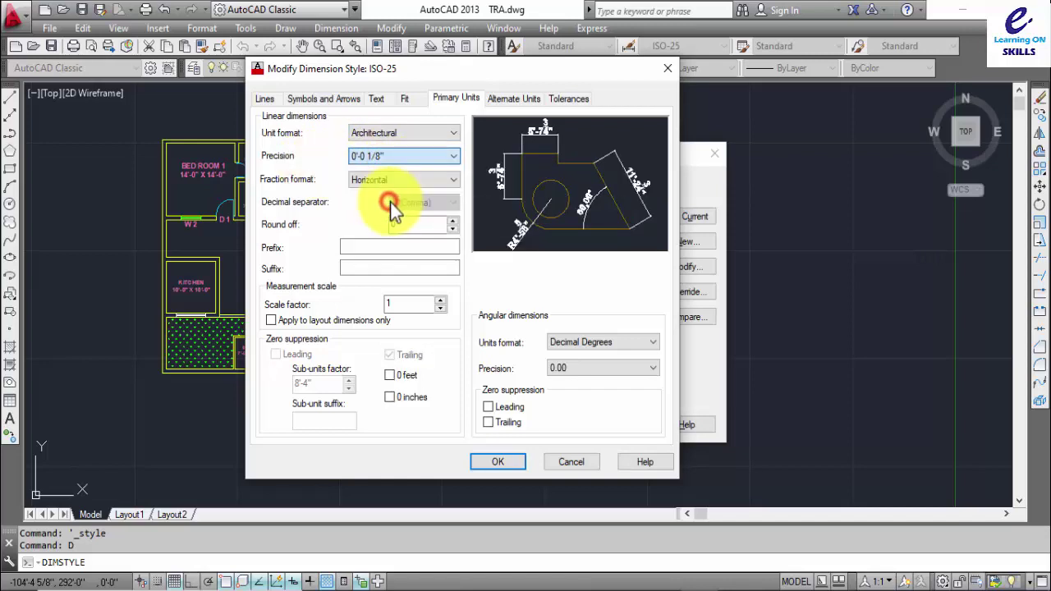
pyautogui.click(557, 368)
pyautogui.click(567, 404)
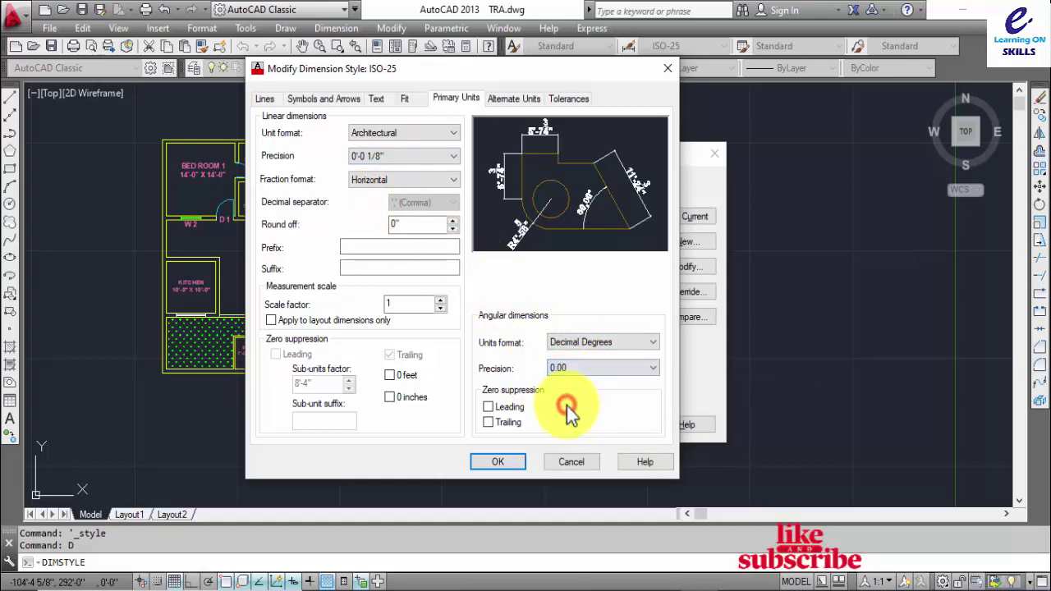
pyautogui.click(500, 462)
pyautogui.click(612, 418)
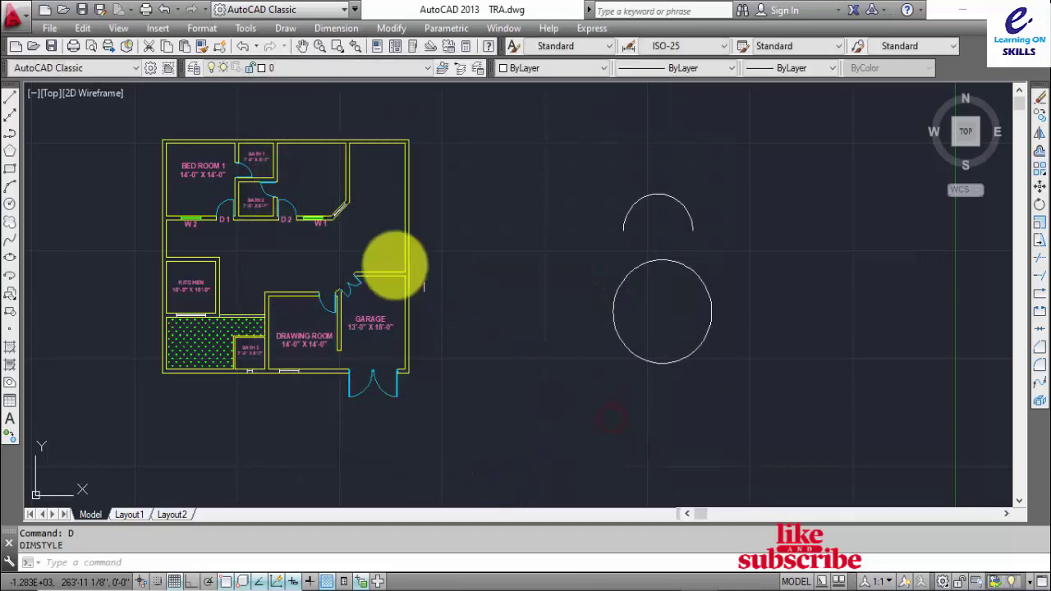
# - Quick-dimension the top wall, placing the 50' dimension above the plan
pyautogui.moveTo(233, 151); pyautogui.dragTo(367, 158, button='middle')
pyautogui.scroll(2, 366, 158)
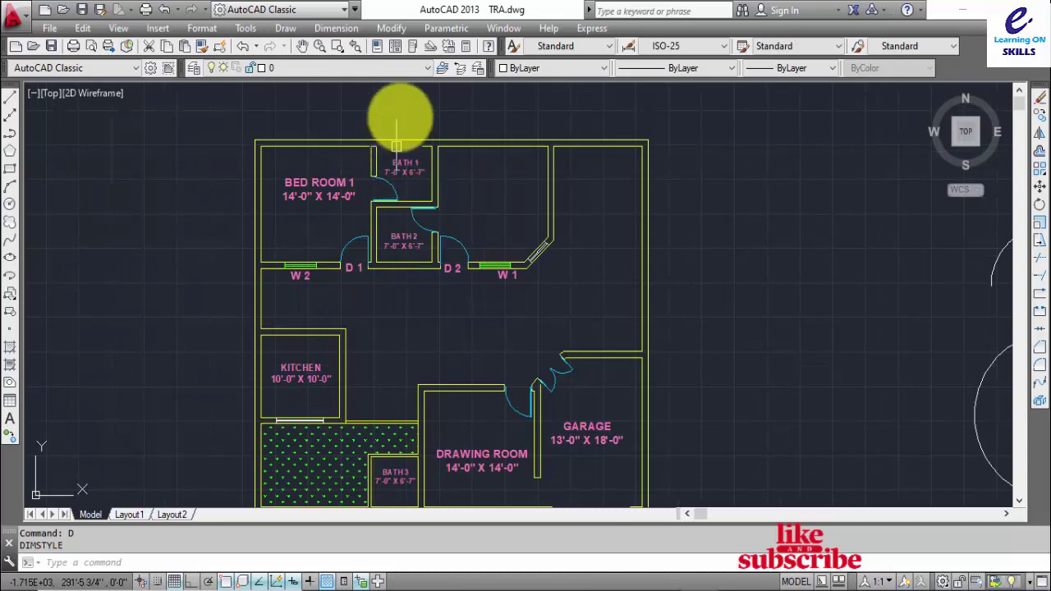
pyautogui.click(442, 28)
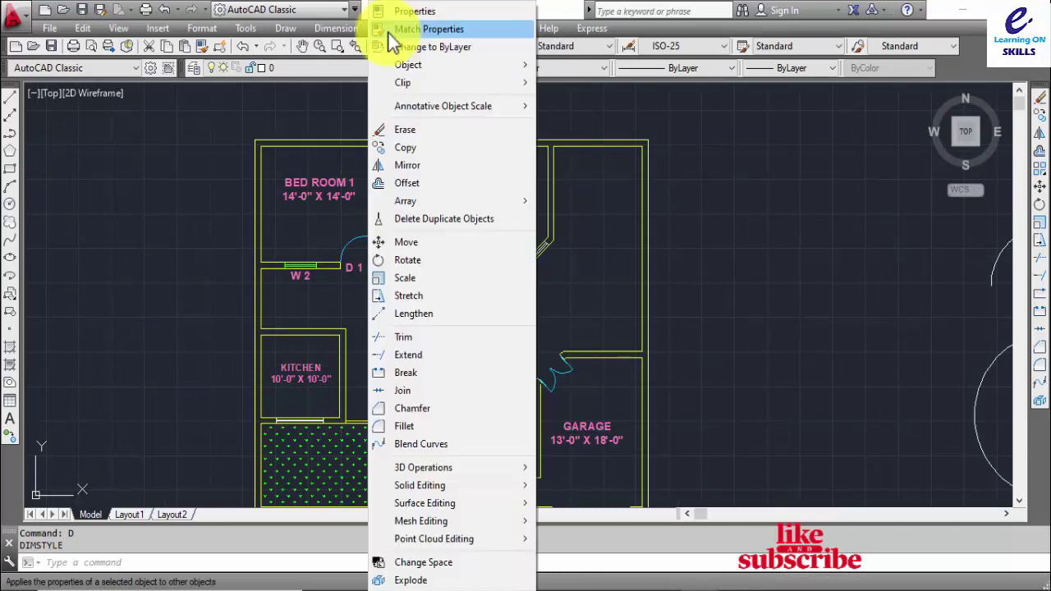
pyautogui.click(346, 51)
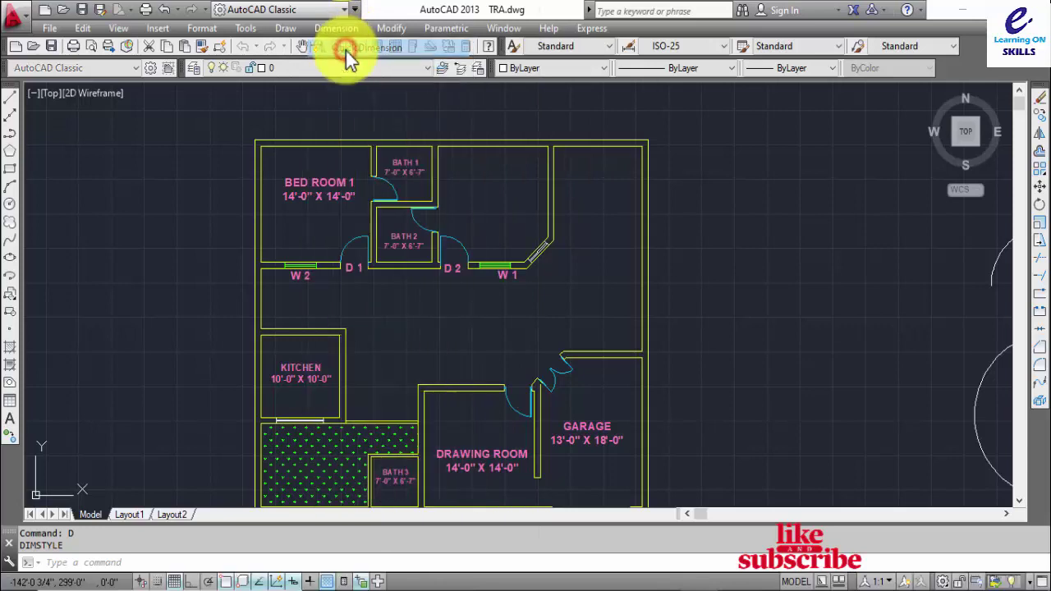
pyautogui.click(342, 140)
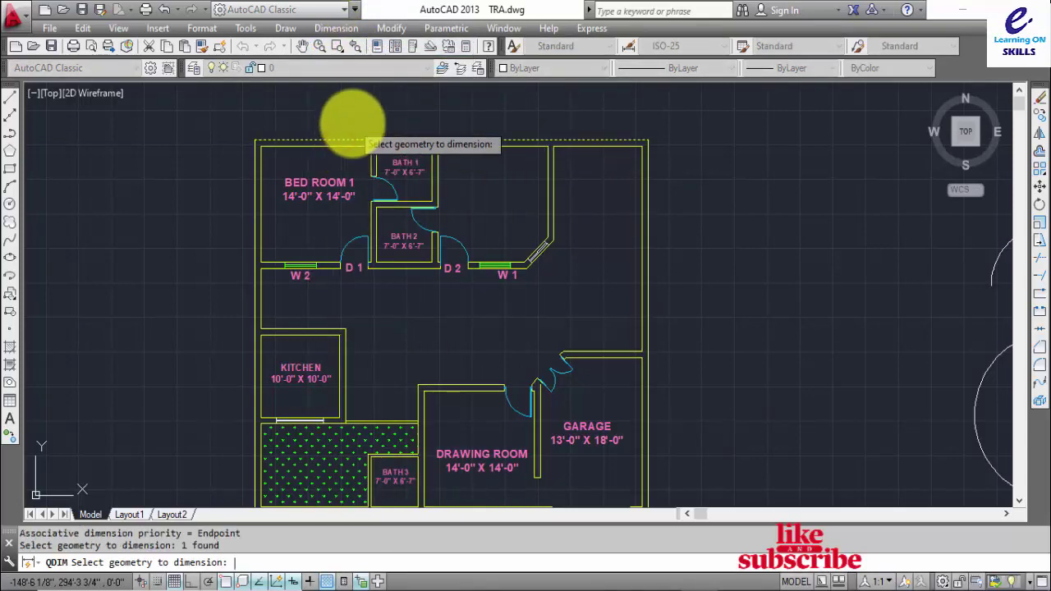
pyautogui.press('Return')
pyautogui.click(359, 106)
# - Quick-dimension the left wall, placing the 45' dimension left of the plan
pyautogui.scroll(2, 450, 105)
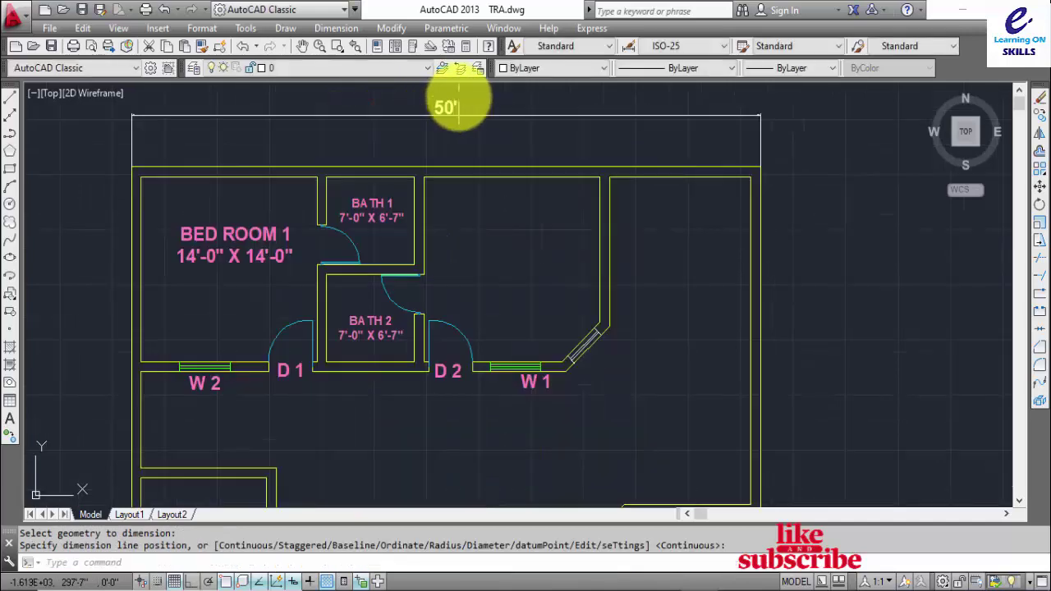
pyautogui.scroll(1, 456, 102)
pyautogui.scroll(-1, 460, 99)
pyautogui.moveTo(460, 105); pyautogui.dragTo(446, 117, button='middle')
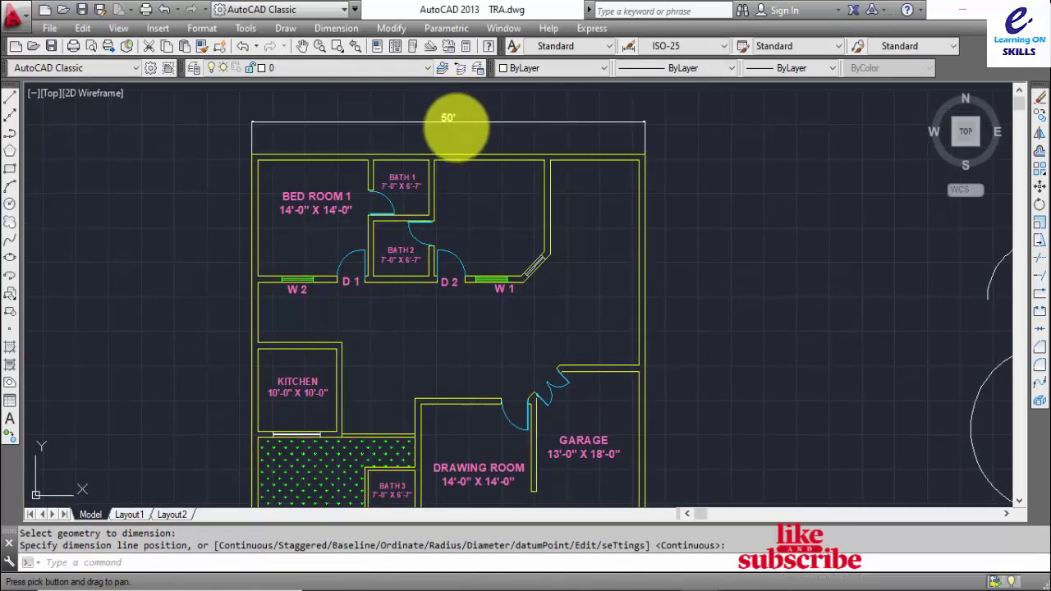
pyautogui.click(339, 28)
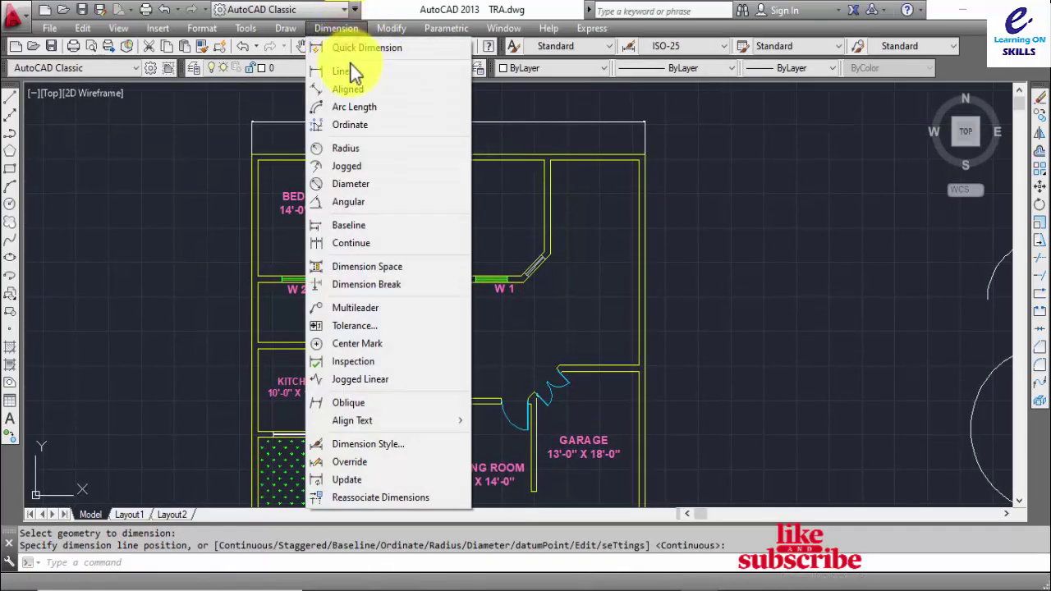
pyautogui.click(358, 51)
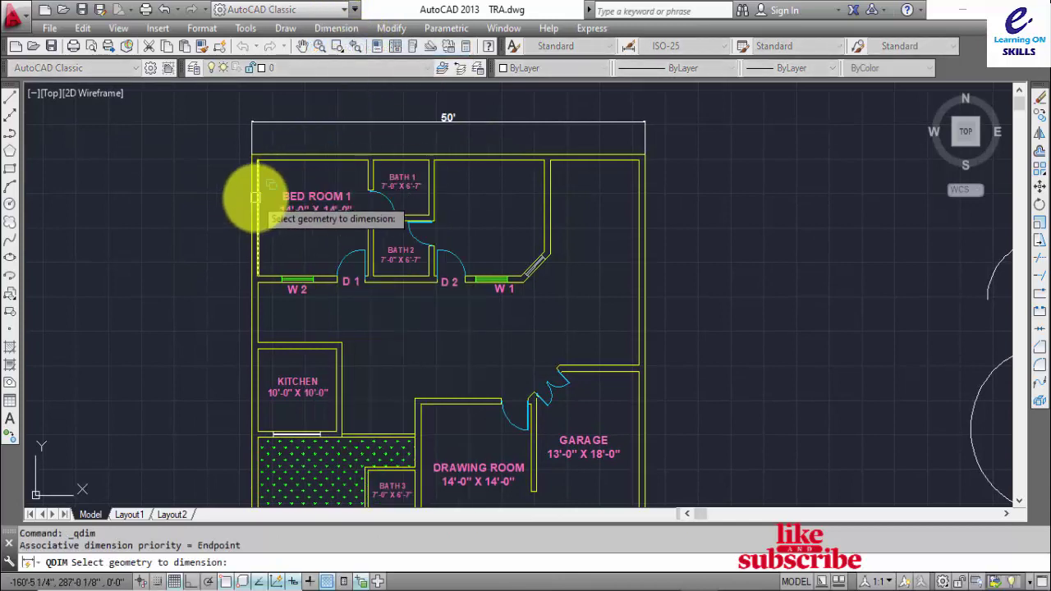
pyautogui.press('Return')
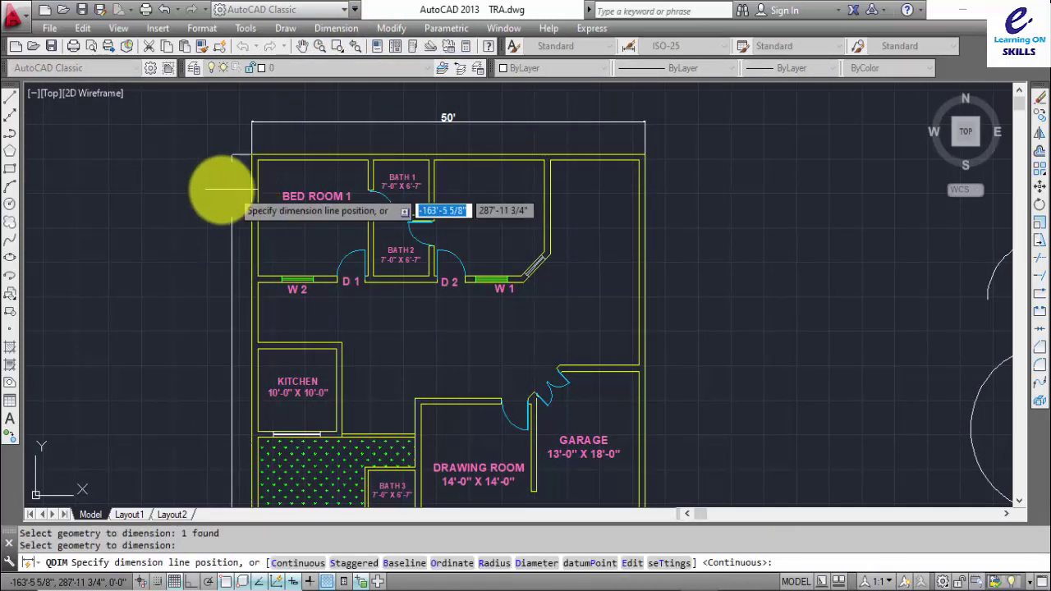
pyautogui.click(199, 189)
pyautogui.scroll(2, 188, 352)
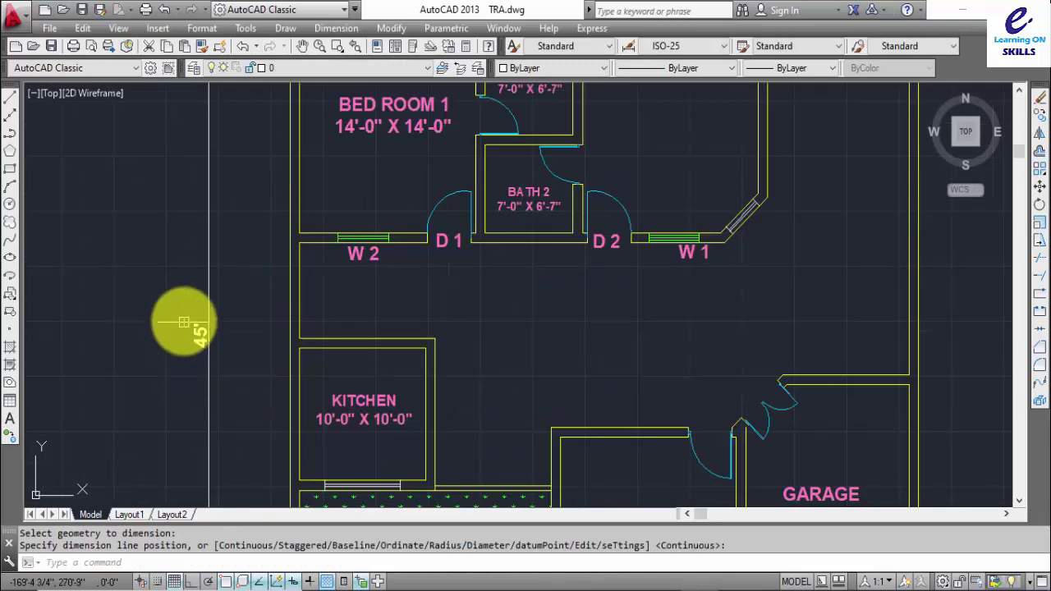
pyautogui.scroll(-4, 280, 247)
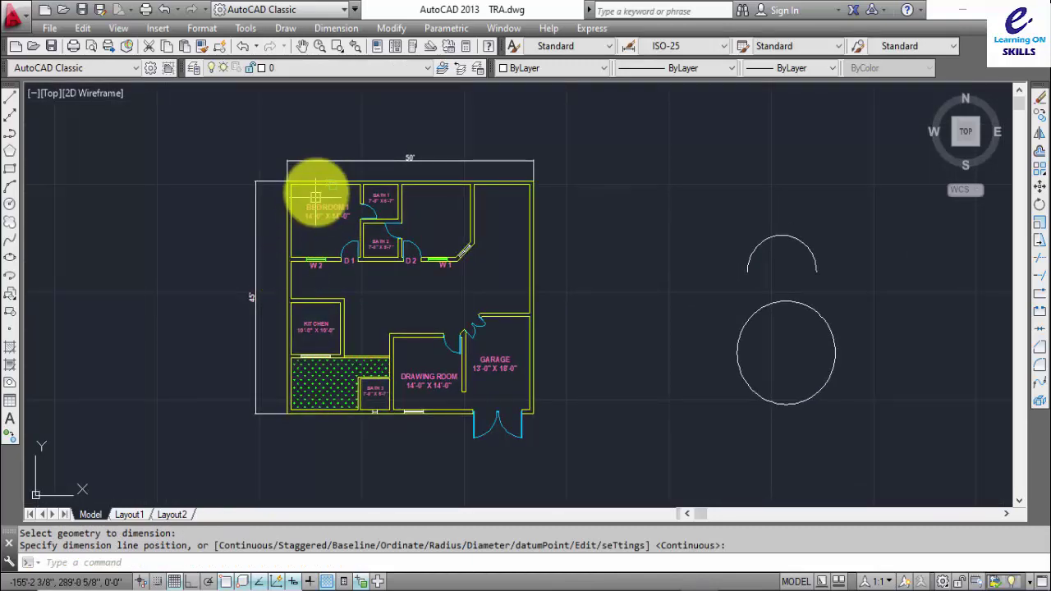
# - Erase the 50' top and 45' left quick dimensions
pyautogui.click(298, 144)
pyautogui.click(294, 153)
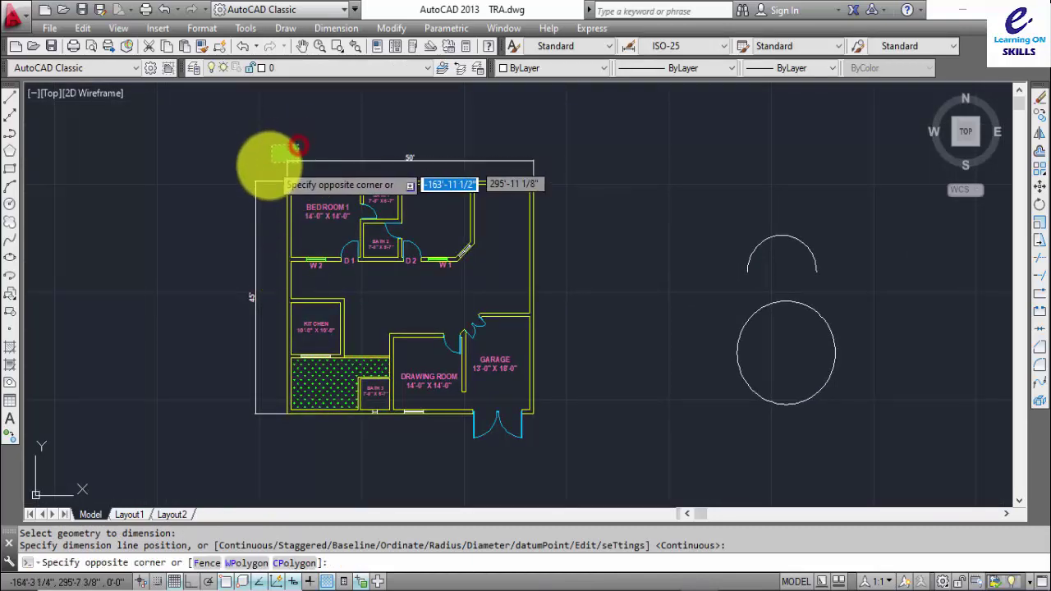
pyautogui.press('Delete')
pyautogui.click(271, 246)
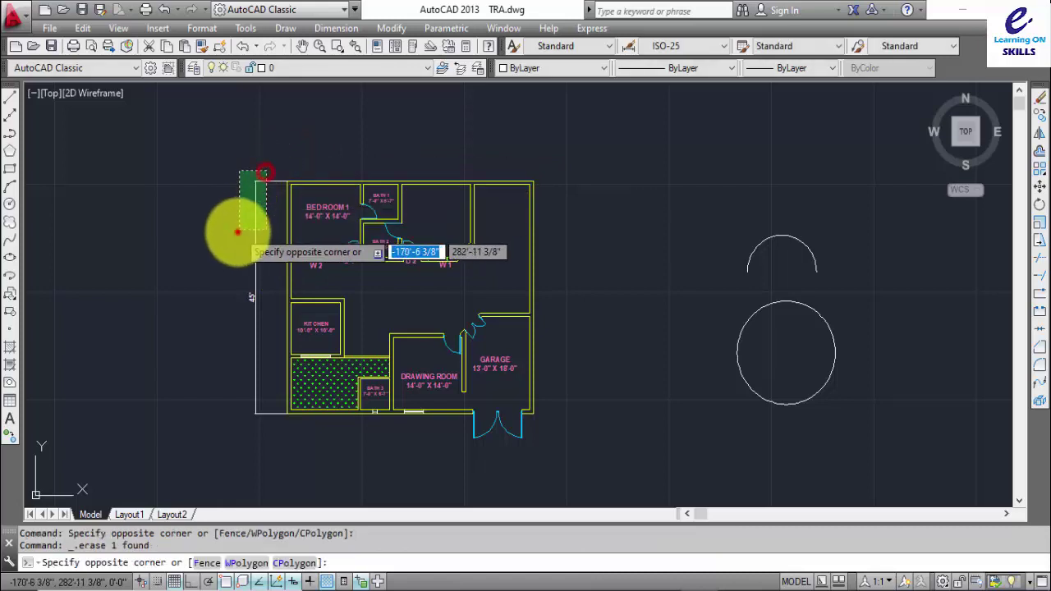
pyautogui.click(238, 164)
pyautogui.press('Delete')
pyautogui.click(337, 28)
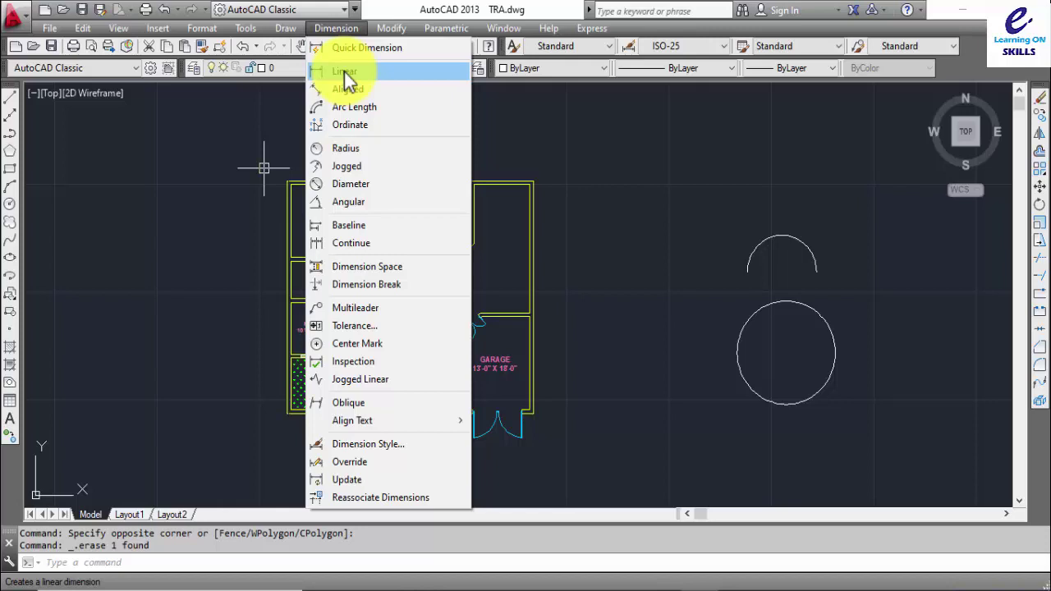
# - Add a 50' linear dimension between the top-left and top-right outer corners, above the plan
pyautogui.click(339, 71)
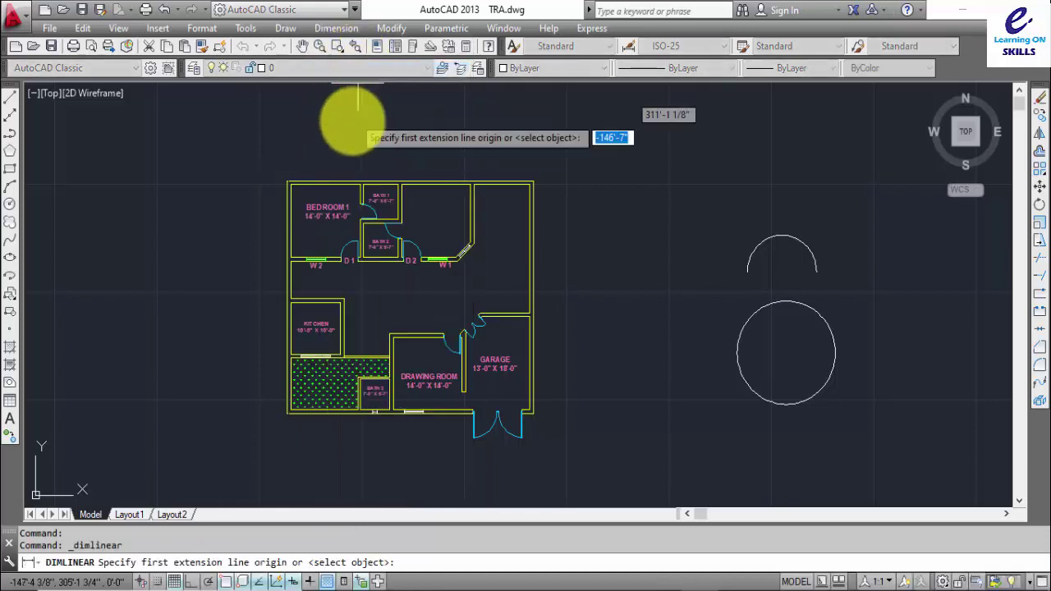
pyautogui.scroll(3, 327, 173)
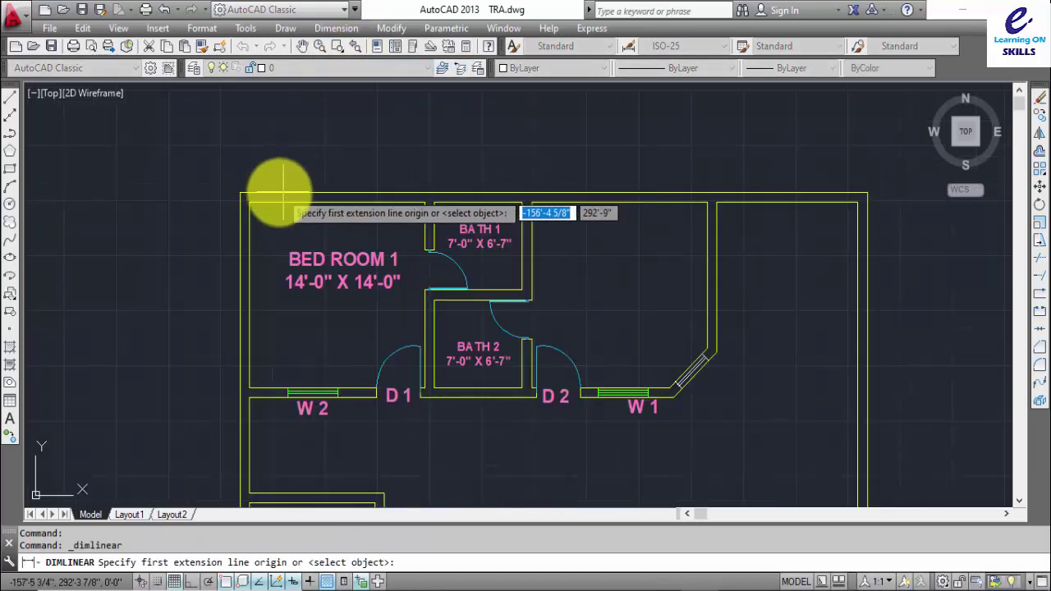
pyautogui.click(237, 195)
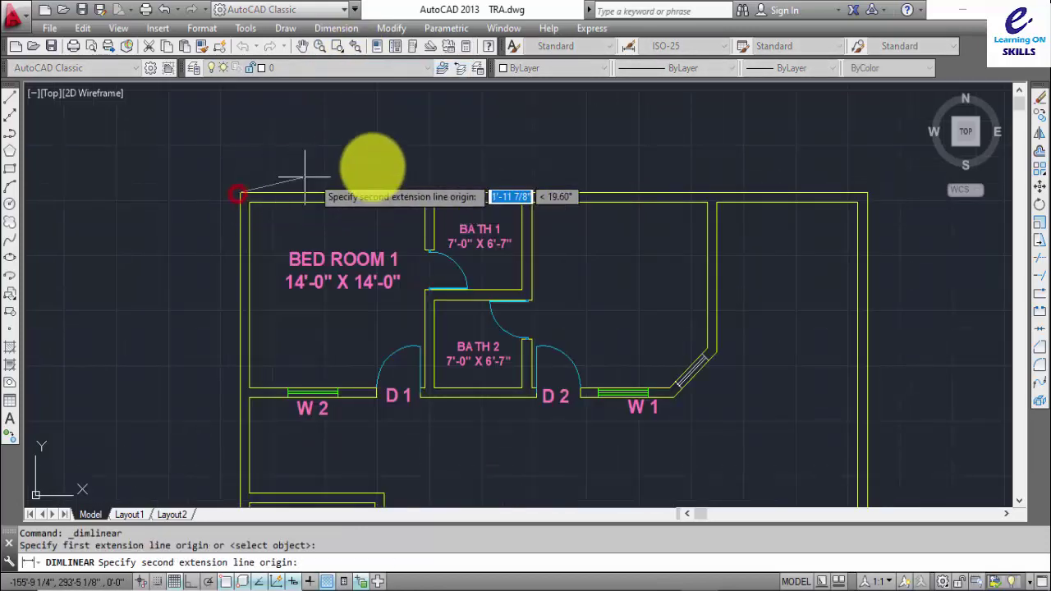
pyautogui.click(867, 195)
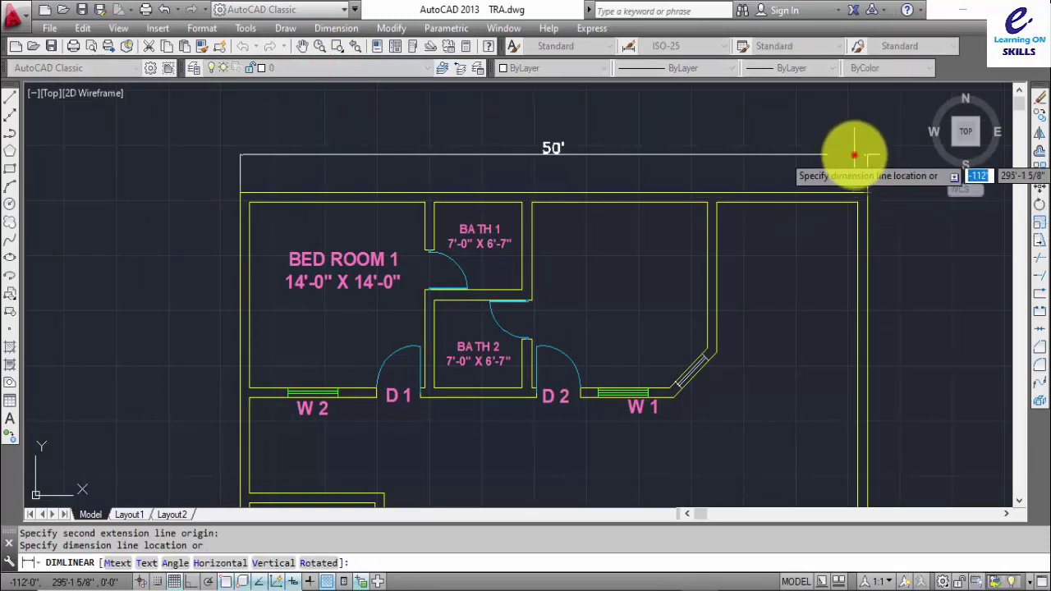
pyautogui.click(854, 155)
pyautogui.scroll(-2, 612, 220)
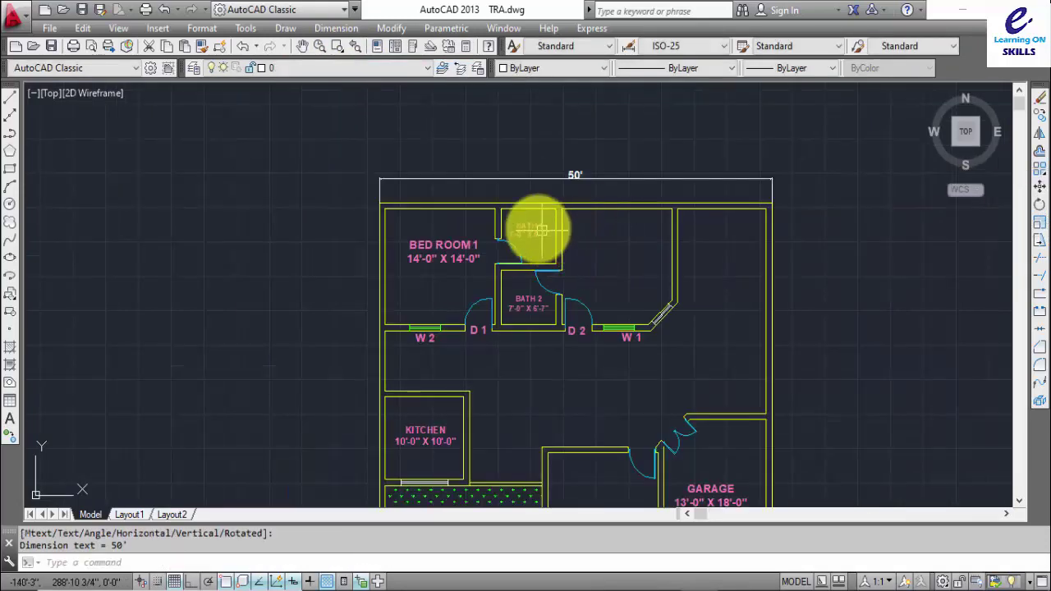
pyautogui.moveTo(541, 231); pyautogui.dragTo(485, 173, button='middle')
# - Add a 45' linear dimension down the right side, from top-right to bottom-right corner
pyautogui.click(335, 28)
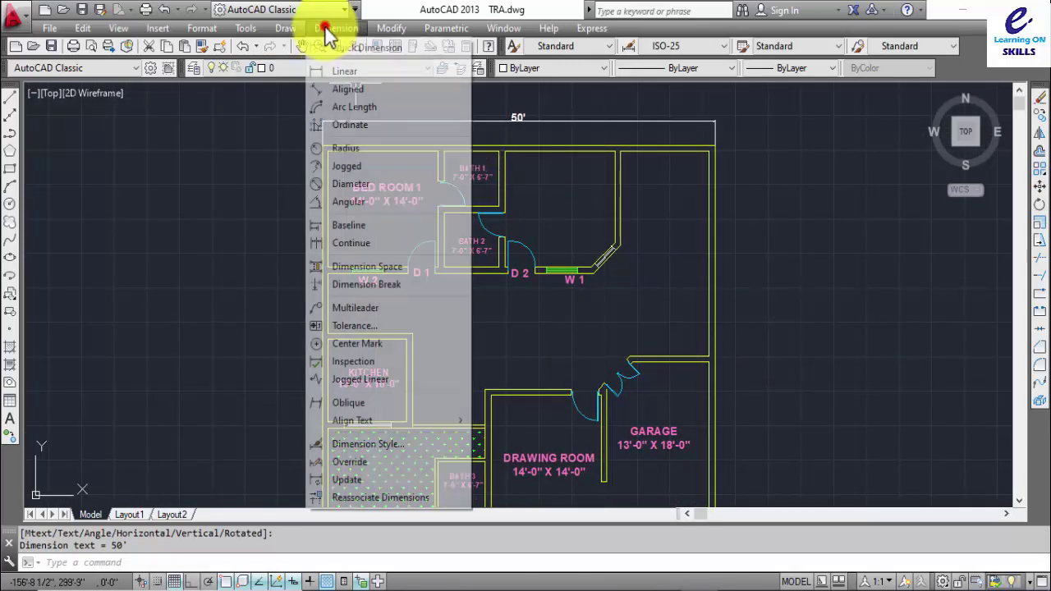
pyautogui.click(340, 76)
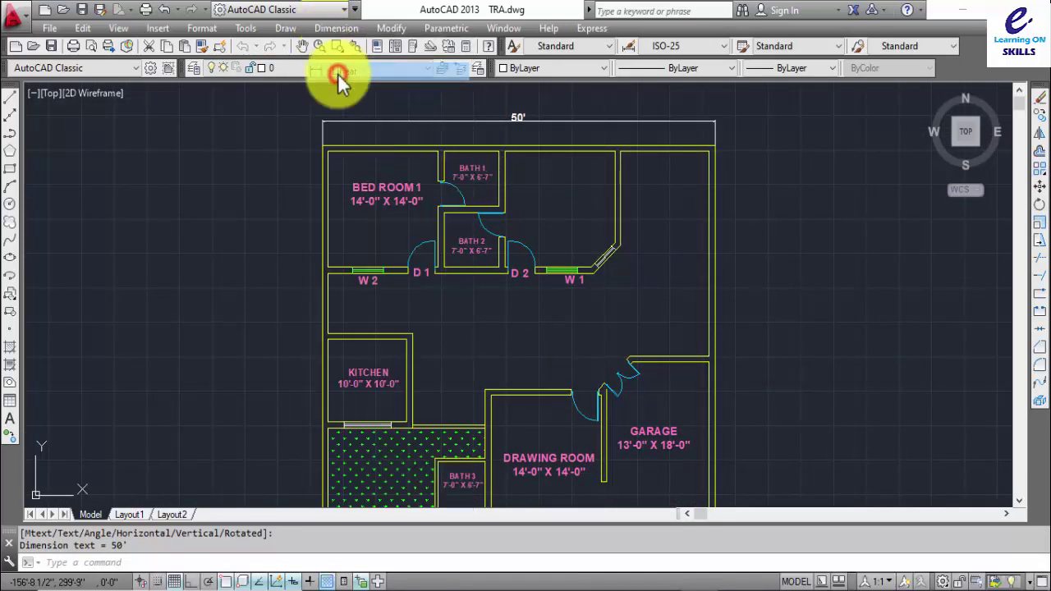
pyautogui.scroll(4, 717, 156)
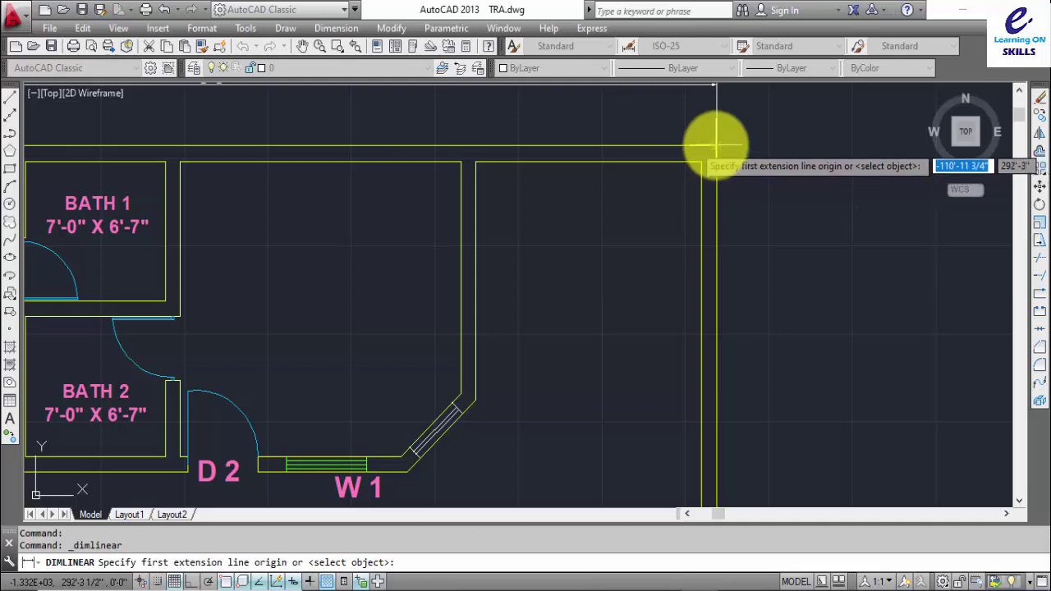
pyautogui.click(717, 148)
pyautogui.scroll(-5, 714, 329)
pyautogui.moveTo(715, 369); pyautogui.dragTo(653, 156, button='middle')
pyautogui.scroll(4, 638, 366)
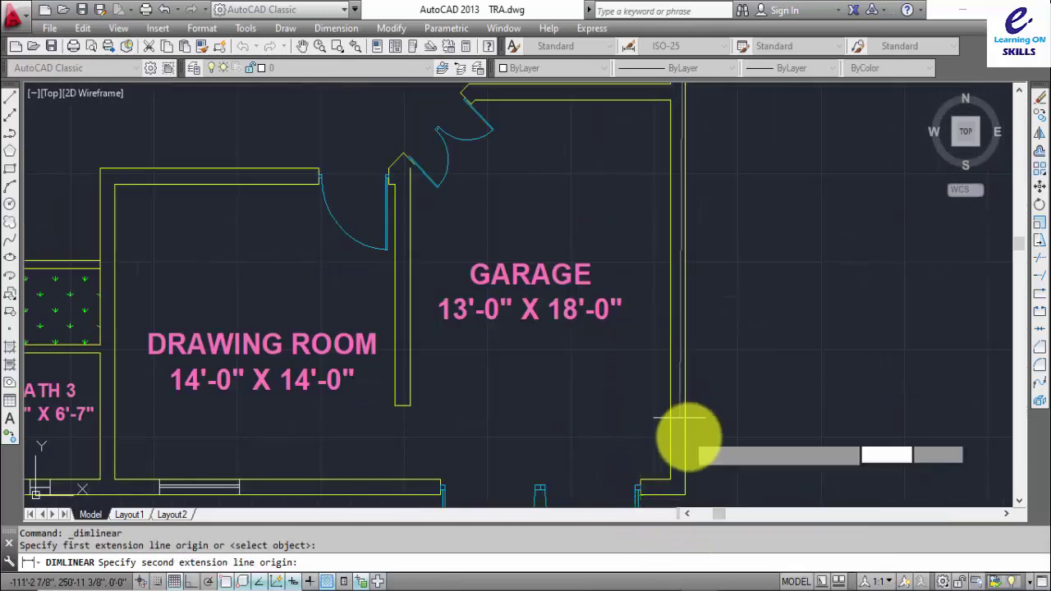
pyautogui.click(684, 495)
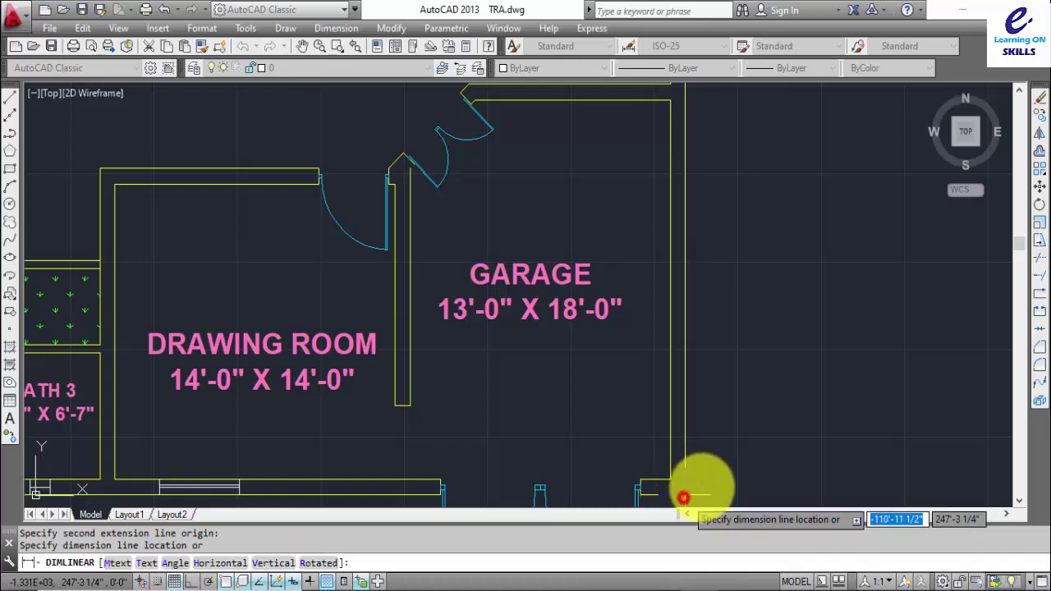
pyautogui.click(741, 165)
pyautogui.scroll(-3, 712, 293)
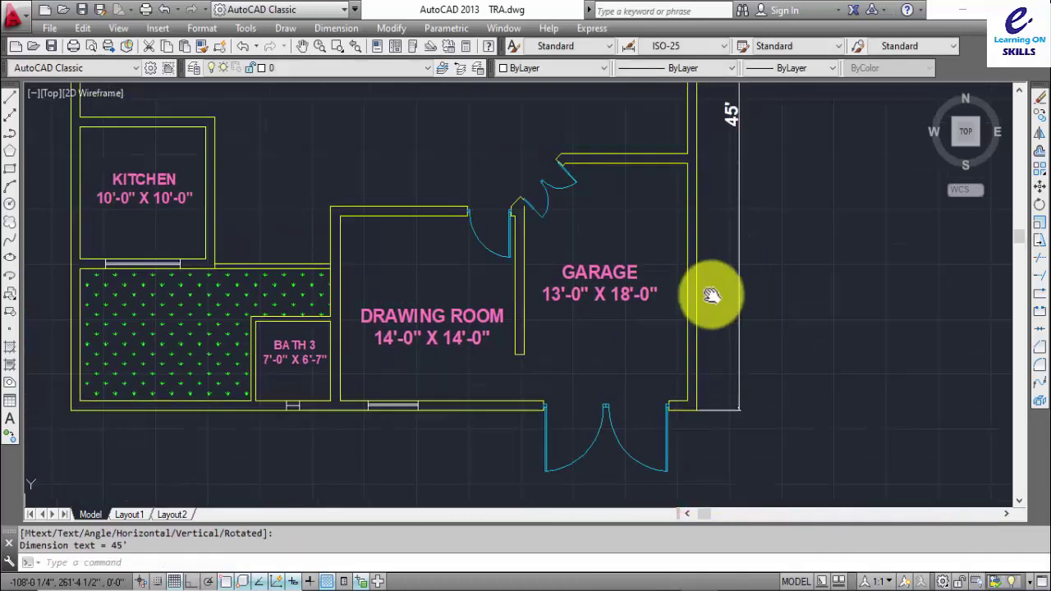
pyautogui.scroll(-4, 684, 263)
pyautogui.scroll(2, 680, 221)
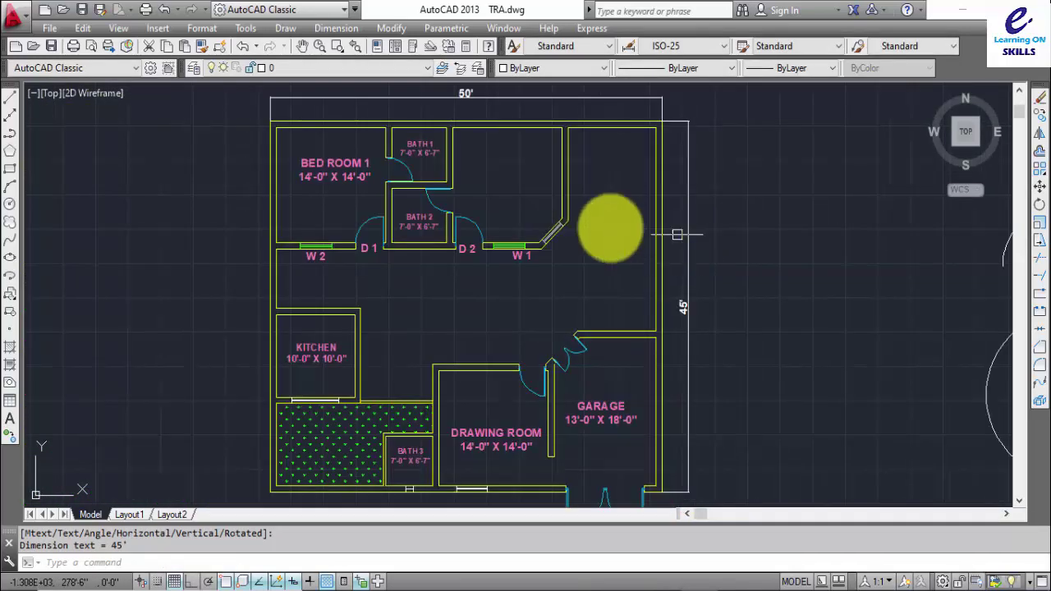
# - Add a 4'-10 3/8" aligned dimension along the angled wall segment beside window W1
pyautogui.click(338, 29)
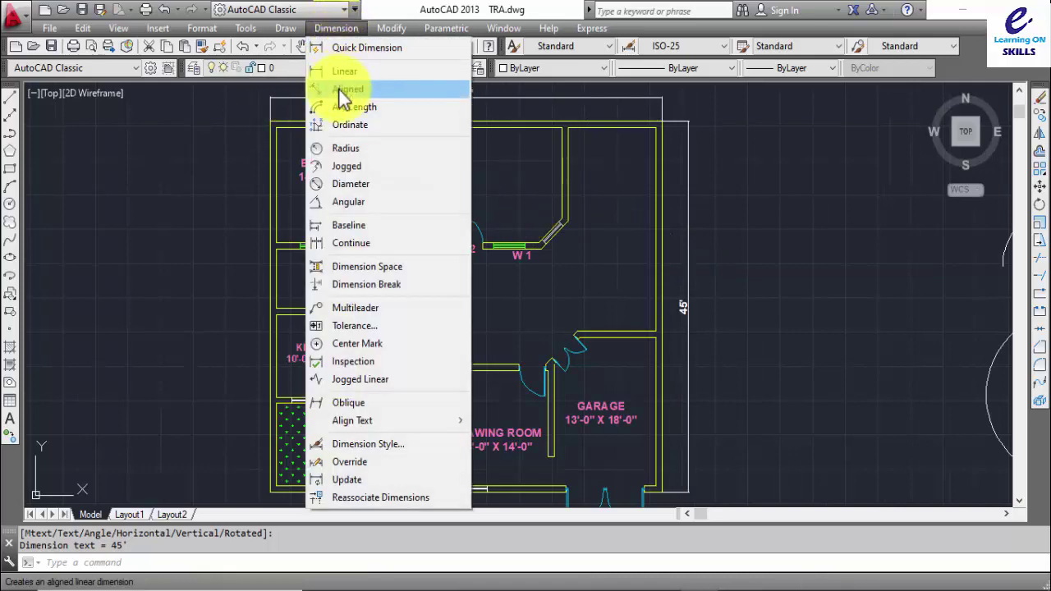
pyautogui.click(344, 89)
pyautogui.scroll(4, 525, 238)
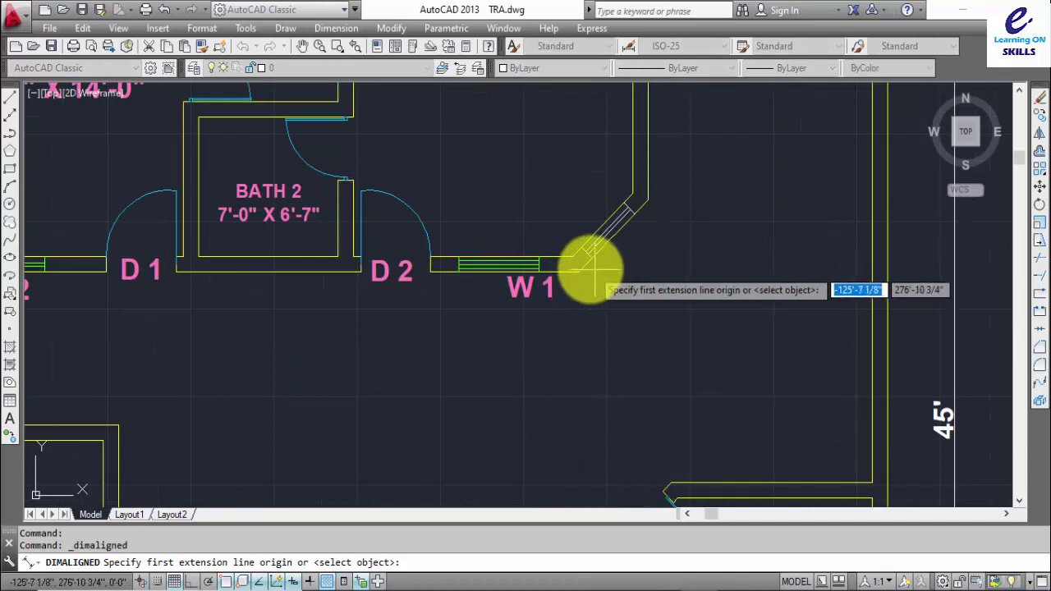
pyautogui.click(580, 259)
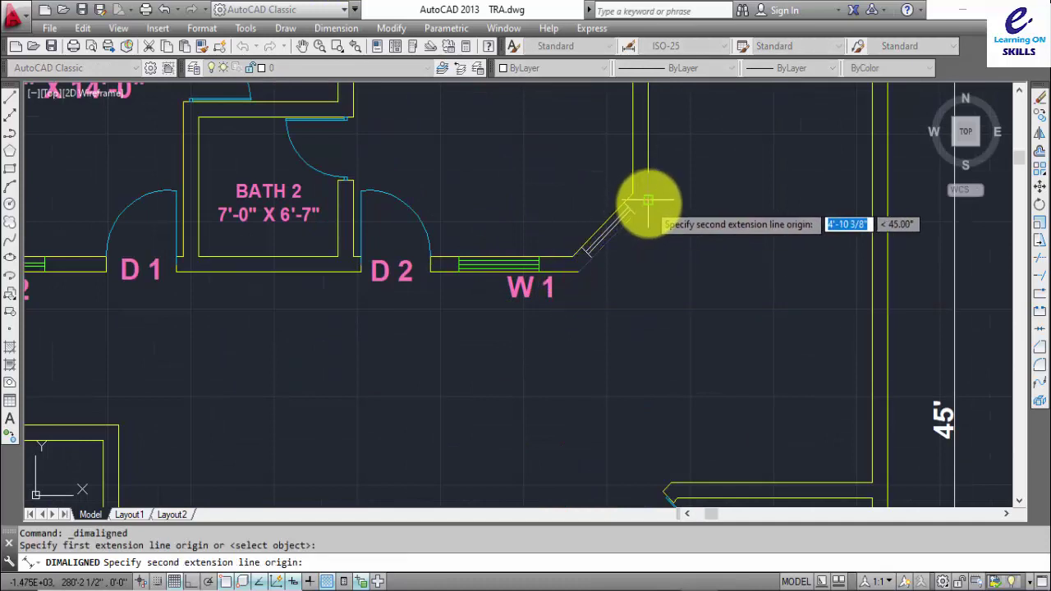
pyautogui.click(648, 201)
pyautogui.click(705, 278)
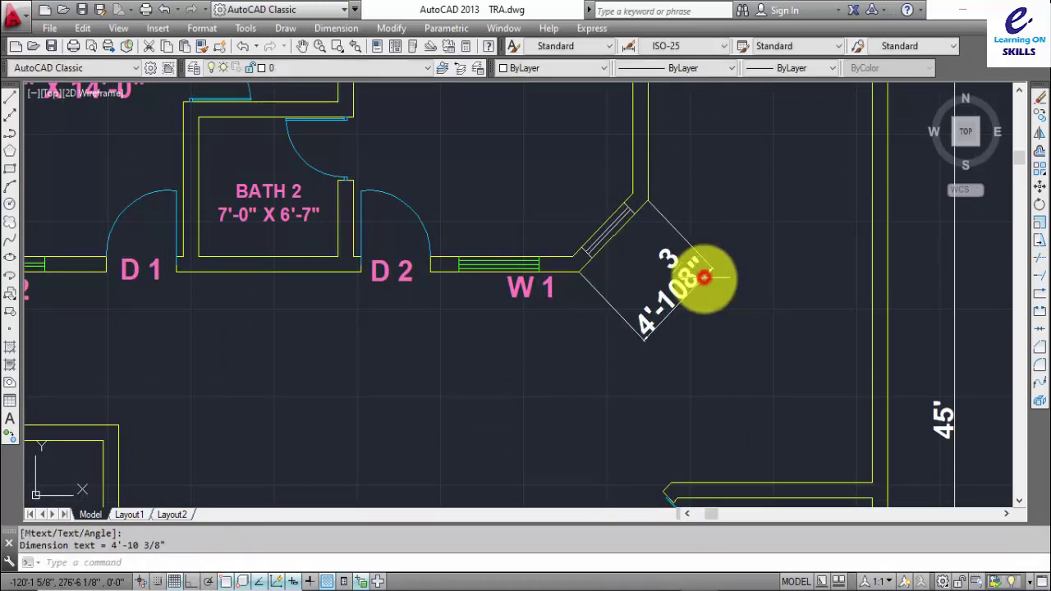
pyautogui.moveTo(580, 308); pyautogui.dragTo(402, 188, button='middle')
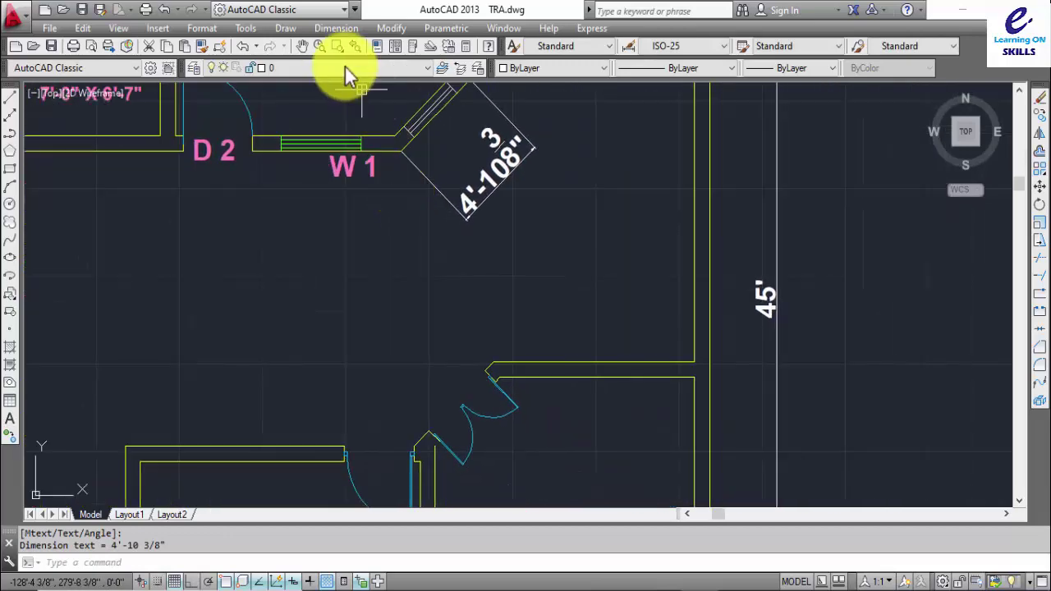
pyautogui.click(328, 28)
# - Place a 22'-1 3/8" arc length dimension above the upper arc
pyautogui.click(335, 104)
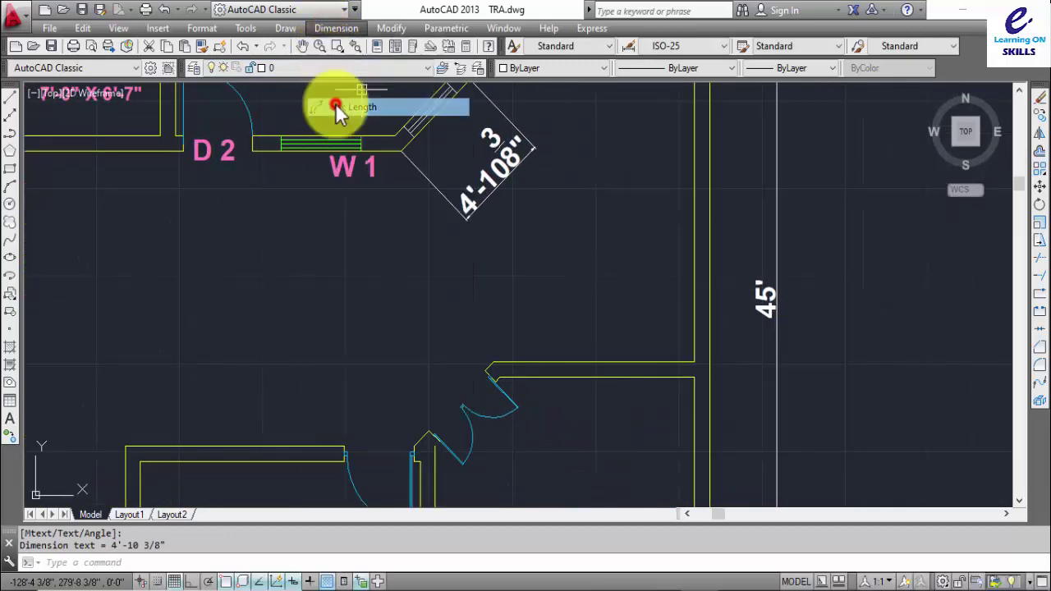
pyautogui.scroll(-4, 408, 228)
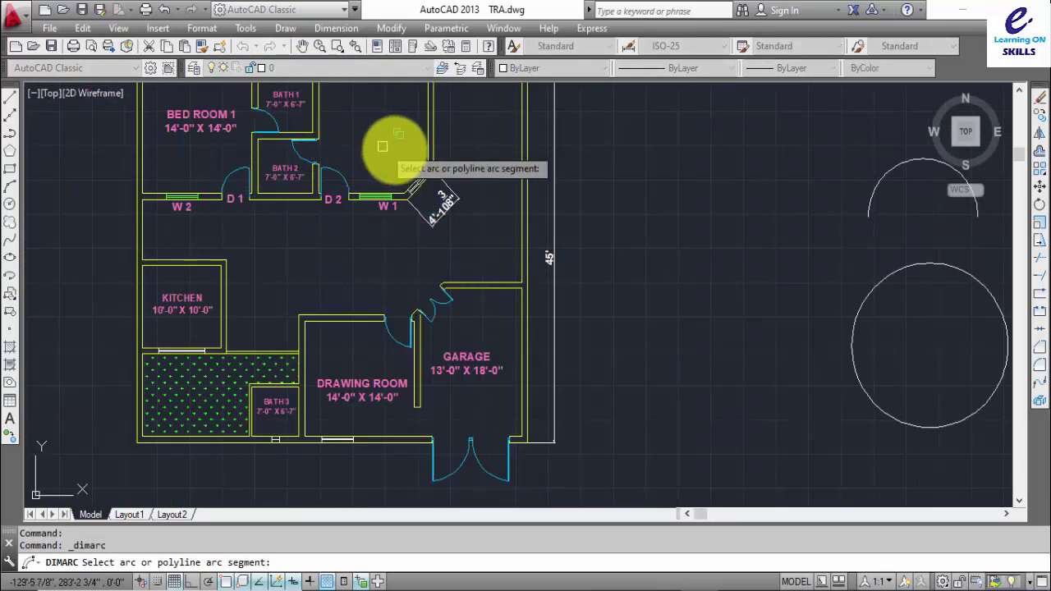
pyautogui.moveTo(382, 145)
pyautogui.mouseDown(button='middle')
pyautogui.moveTo(363, 279)
pyautogui.moveTo(336, 271)
pyautogui.moveTo(299, 151)
pyautogui.mouseUp(button='middle')
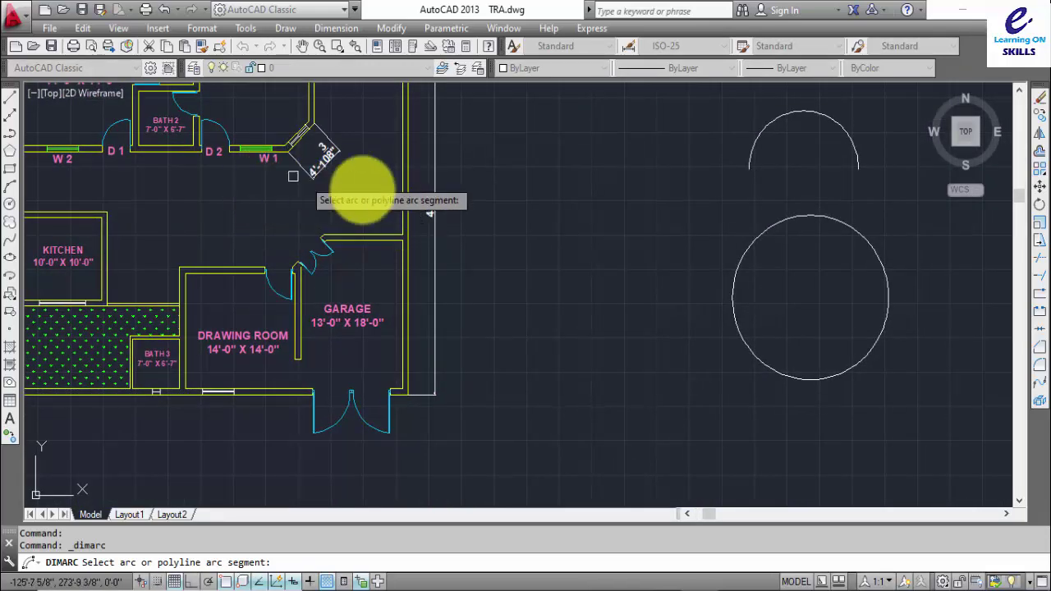
pyautogui.click(811, 107)
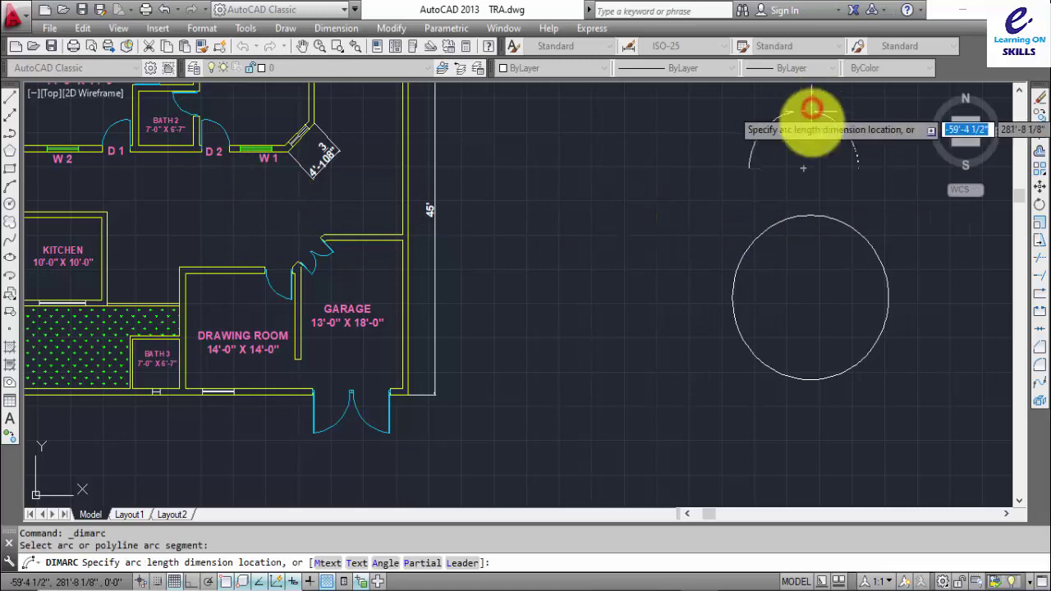
pyautogui.click(810, 125)
# - Pan and zoom to bring the circle below the arcs into view
pyautogui.moveTo(810, 129); pyautogui.dragTo(668, 223, button='middle')
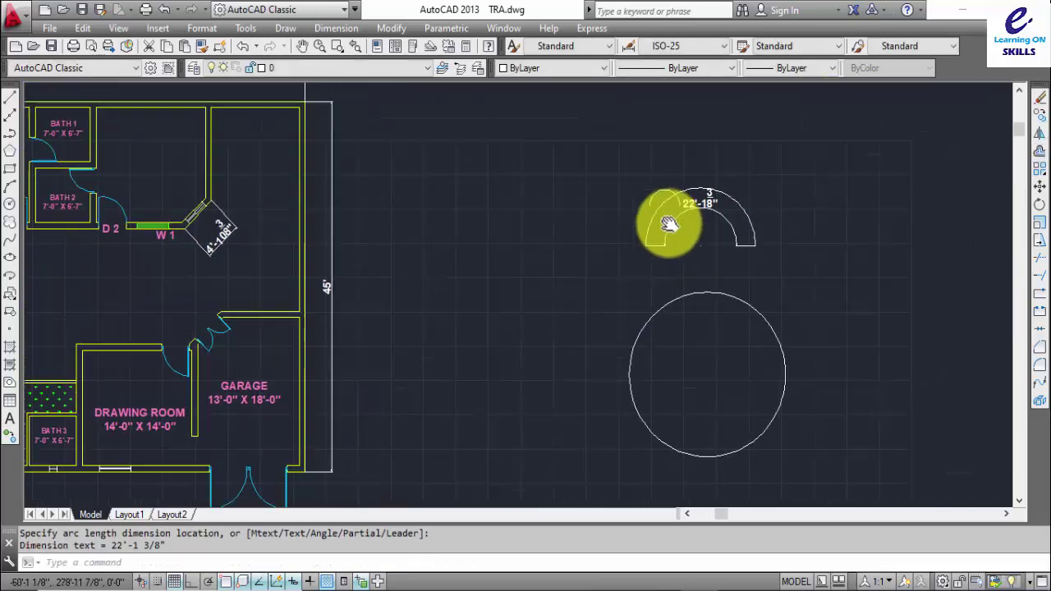
pyautogui.scroll(3, 657, 213)
pyautogui.scroll(2, 805, 246)
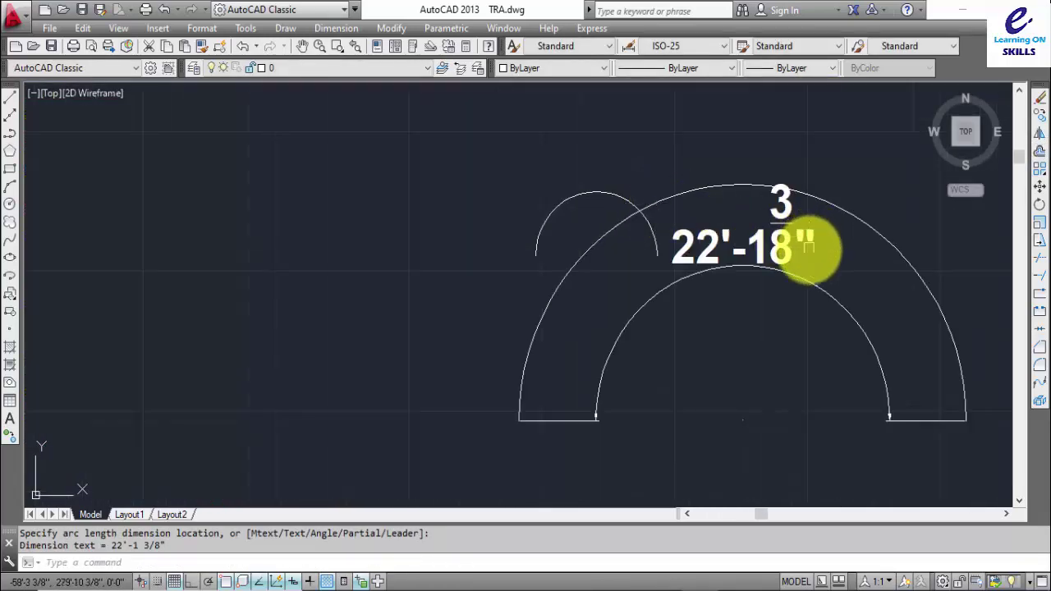
pyautogui.scroll(-2, 809, 247)
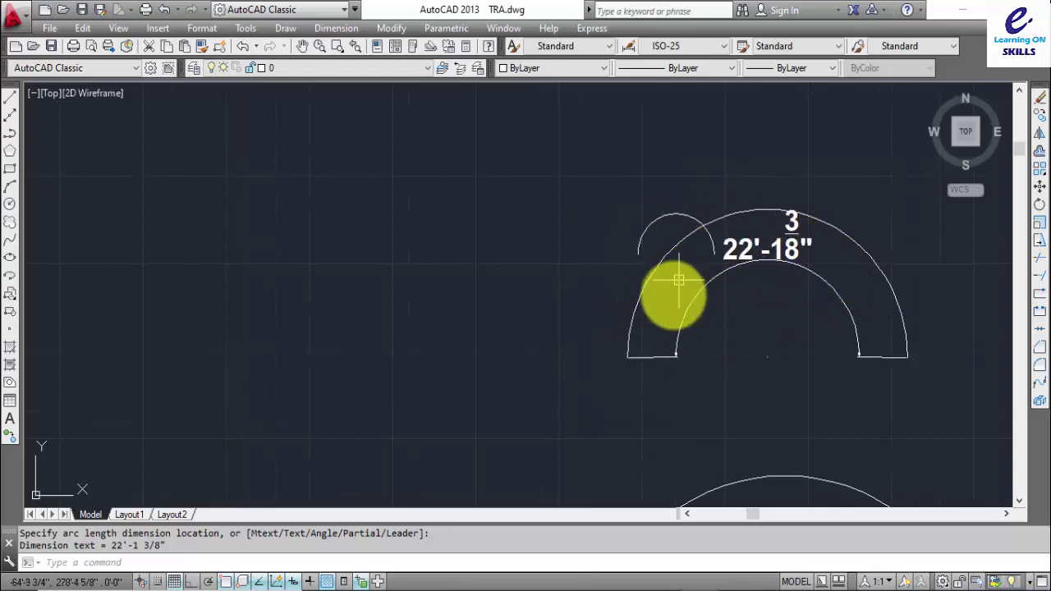
pyautogui.scroll(-2, 856, 277)
pyautogui.moveTo(882, 276); pyautogui.dragTo(741, 199, button='middle')
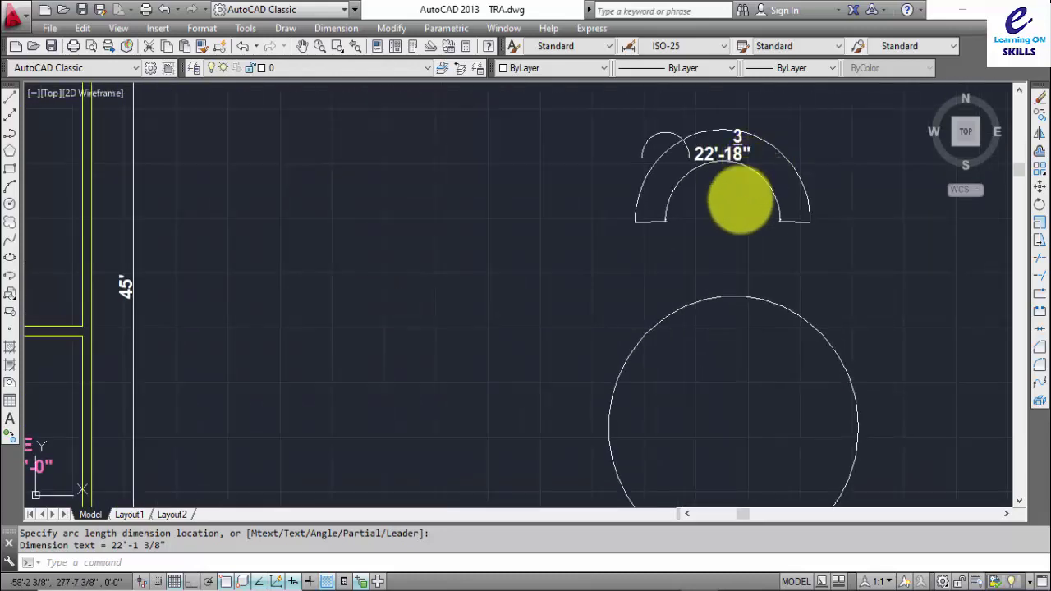
pyautogui.scroll(-2, 741, 200)
pyautogui.click(333, 27)
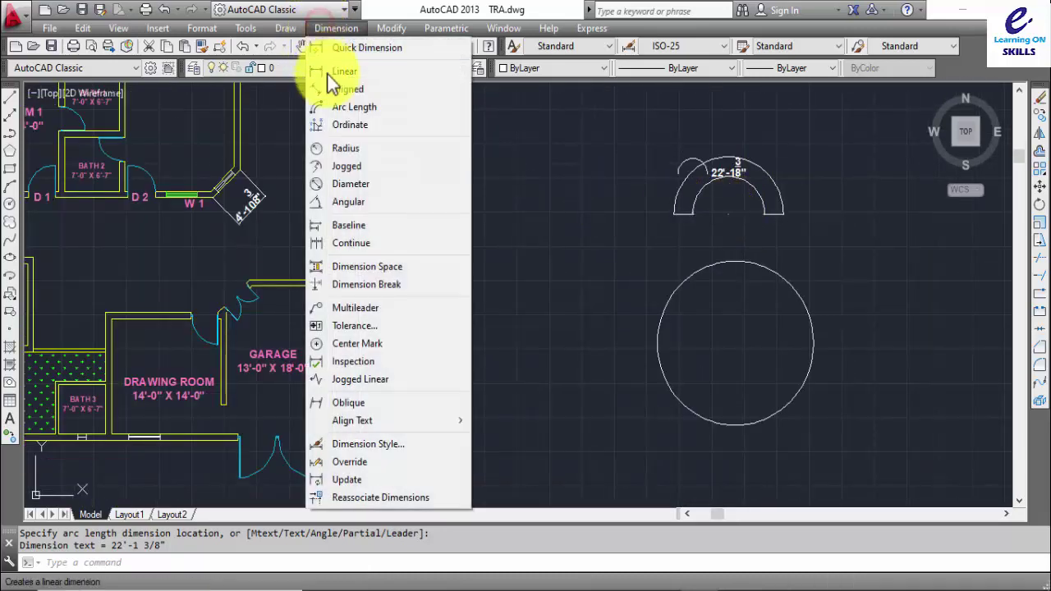
# - Place an ordinate dimension reading 266'-7" from a circle point, leader ending to the left
pyautogui.click(359, 125)
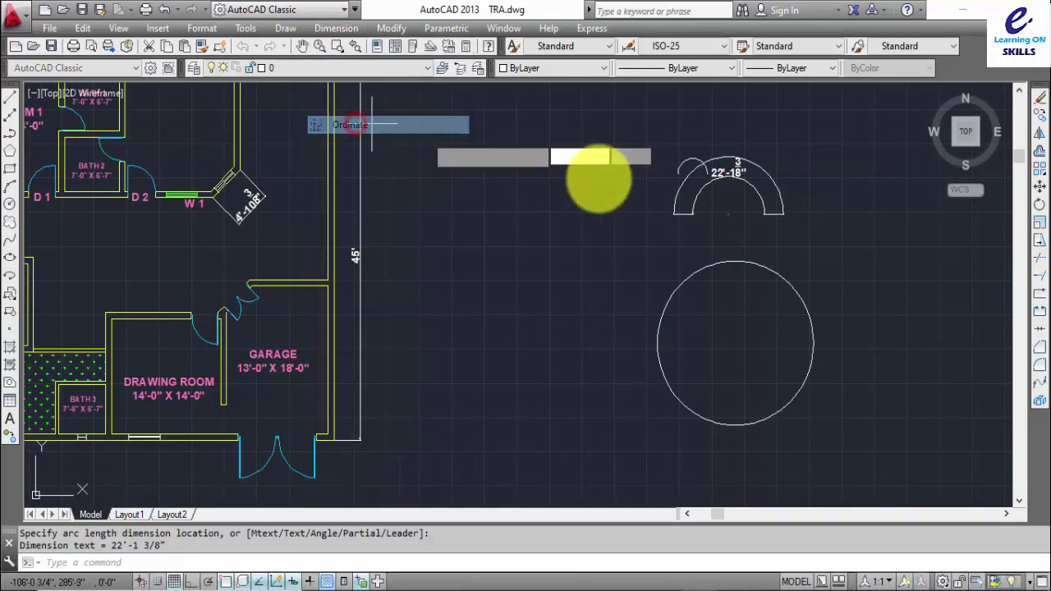
pyautogui.click(684, 282)
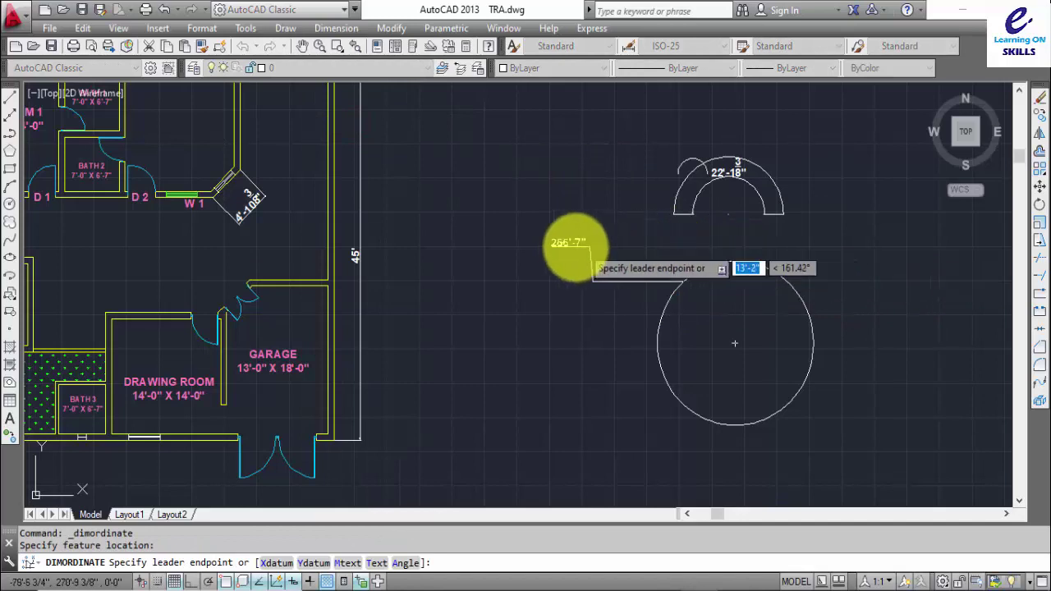
pyautogui.click(566, 249)
pyautogui.scroll(2, 579, 259)
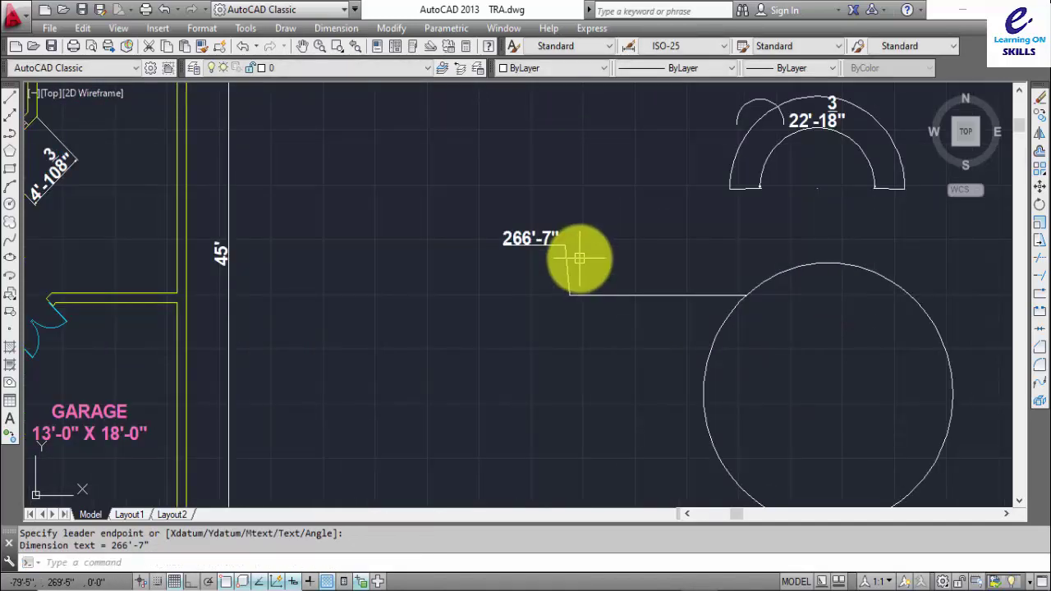
pyautogui.scroll(-3, 580, 259)
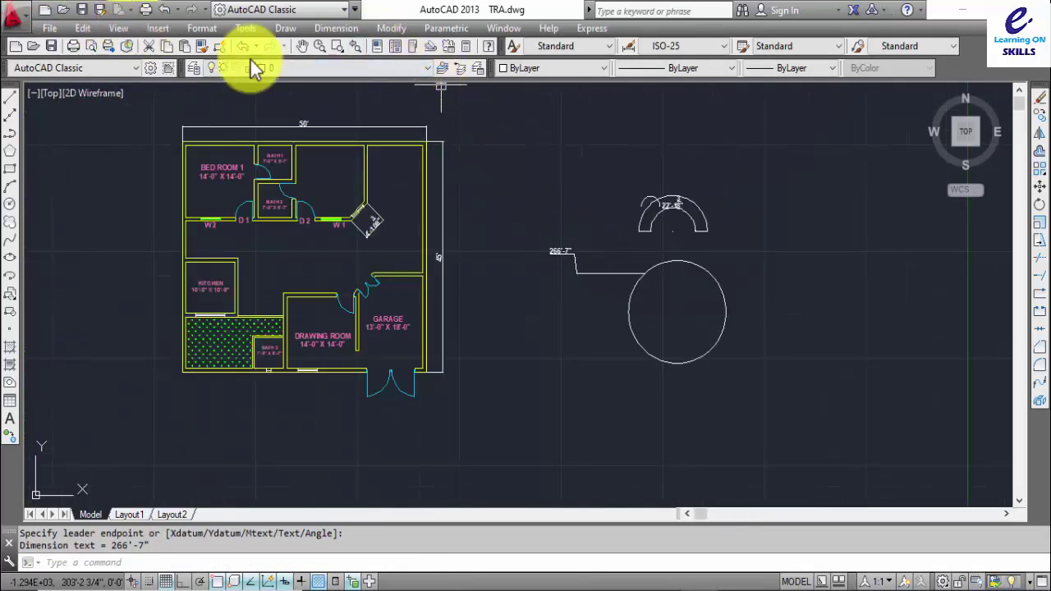
pyautogui.hotkey('alt', 'f')
# - Dimension the circle's radius as R10', placed outside the circle
pyautogui.click(337, 29)
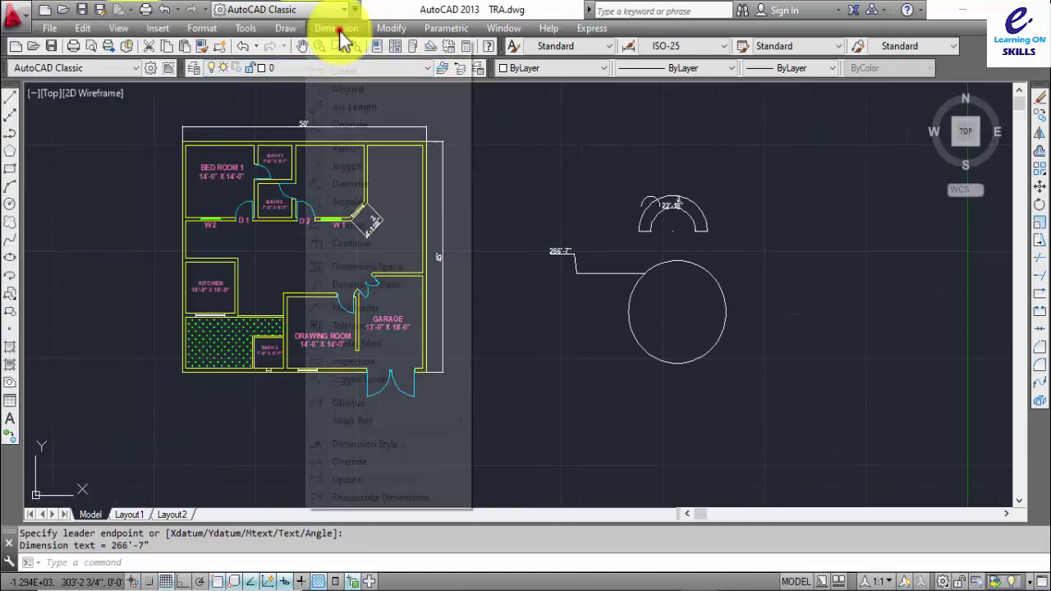
pyautogui.click(367, 148)
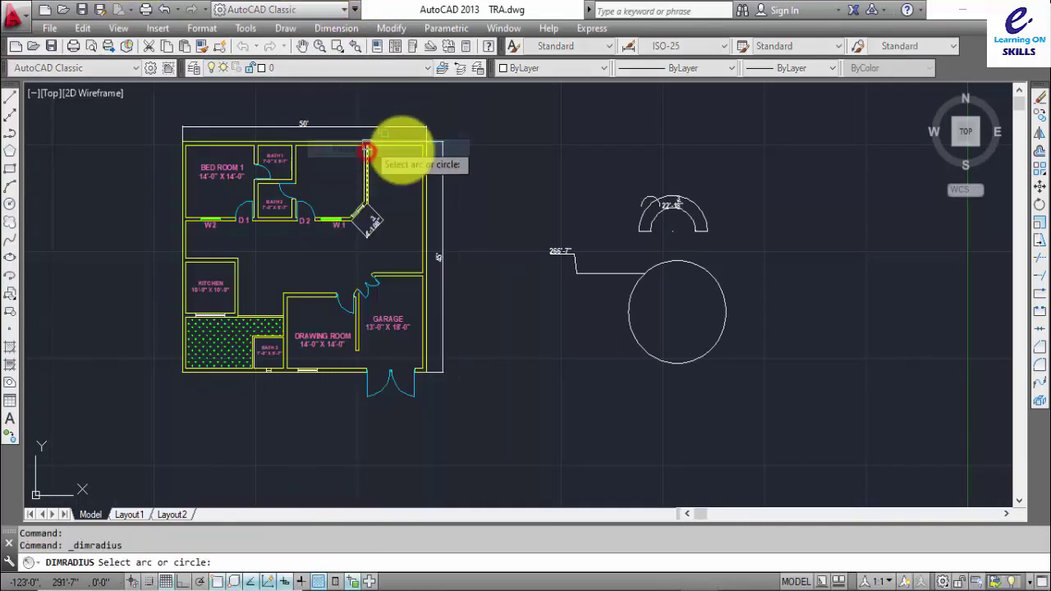
pyautogui.click(675, 265)
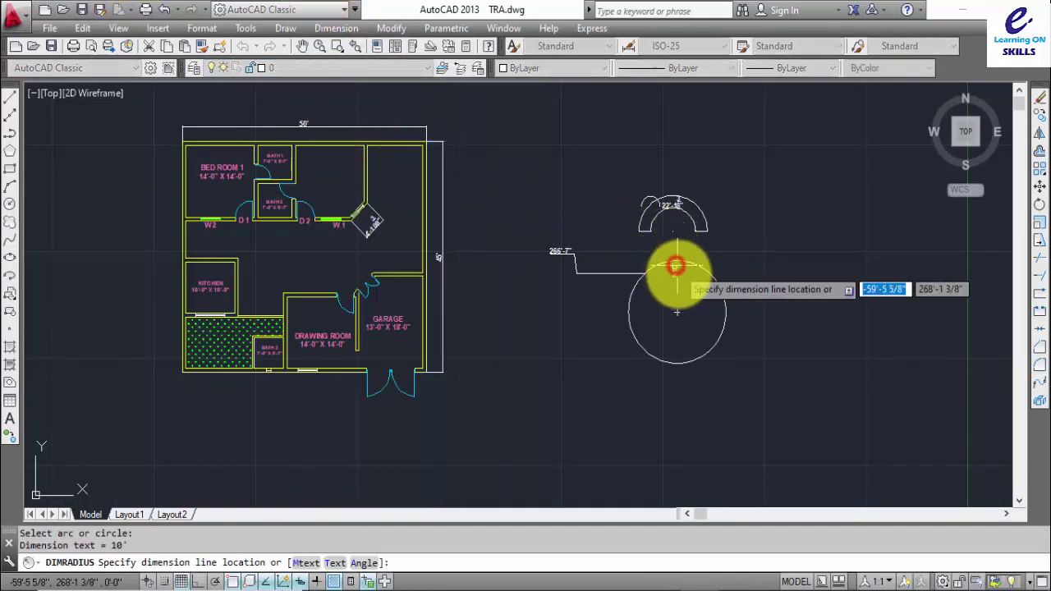
pyautogui.scroll(2, 803, 250)
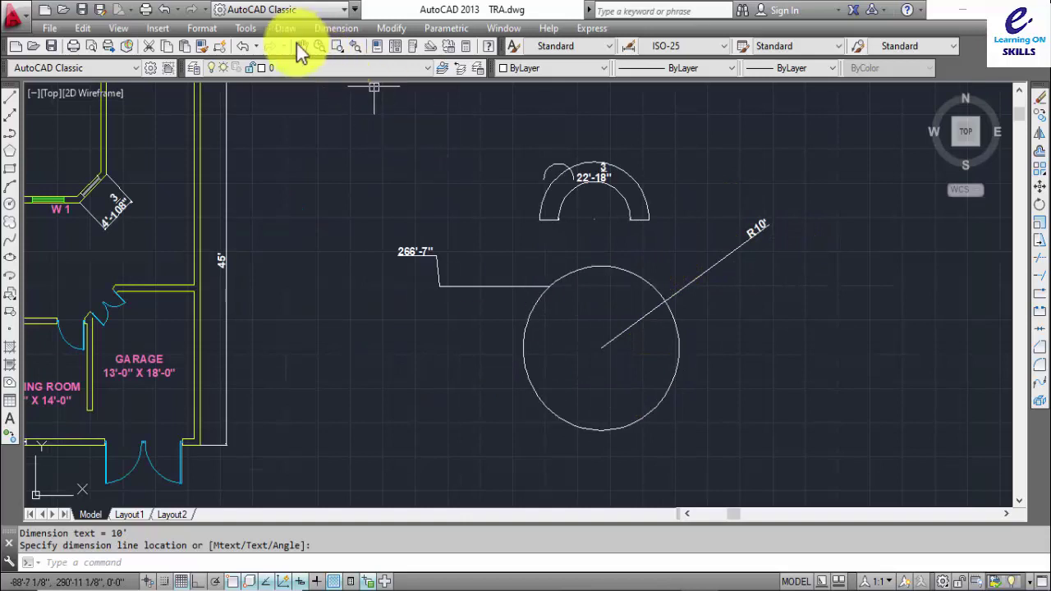
# - Add a jogged R10' radius dimension to the circle with an override centre and jog point
pyautogui.click(324, 29)
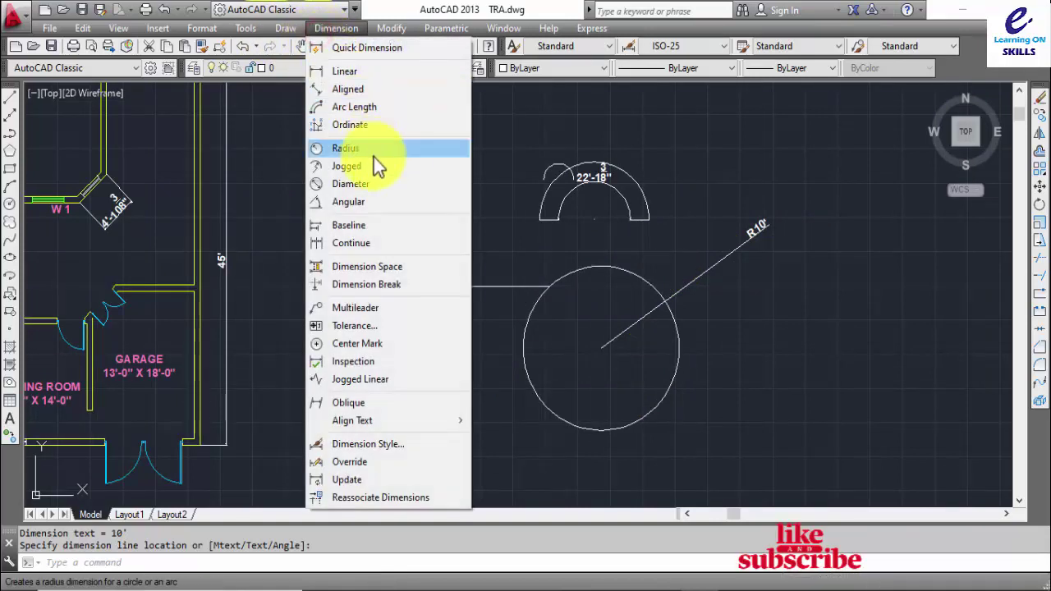
pyautogui.click(348, 169)
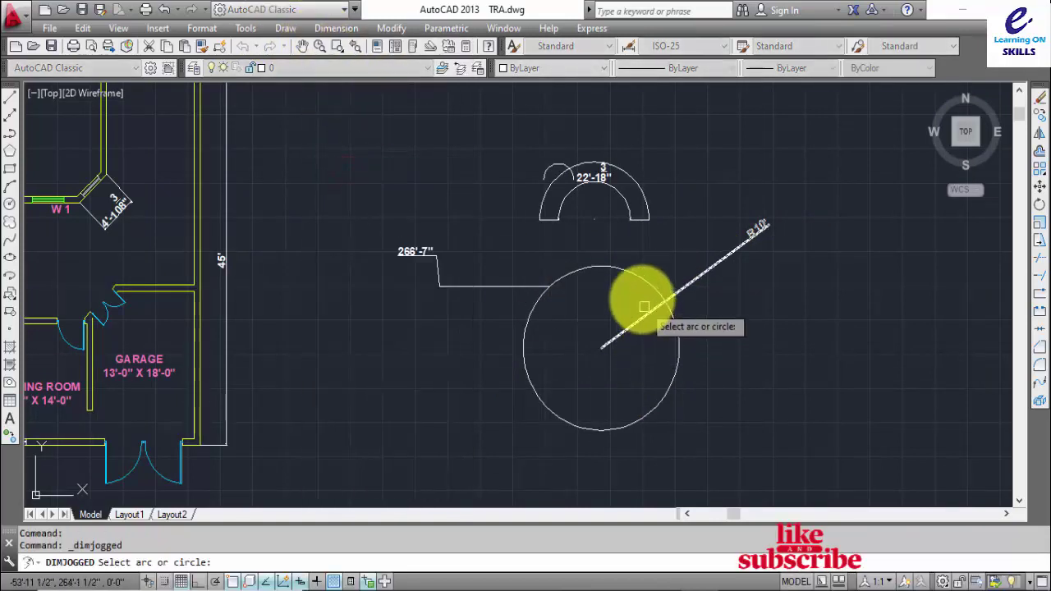
pyautogui.click(636, 282)
pyautogui.click(695, 228)
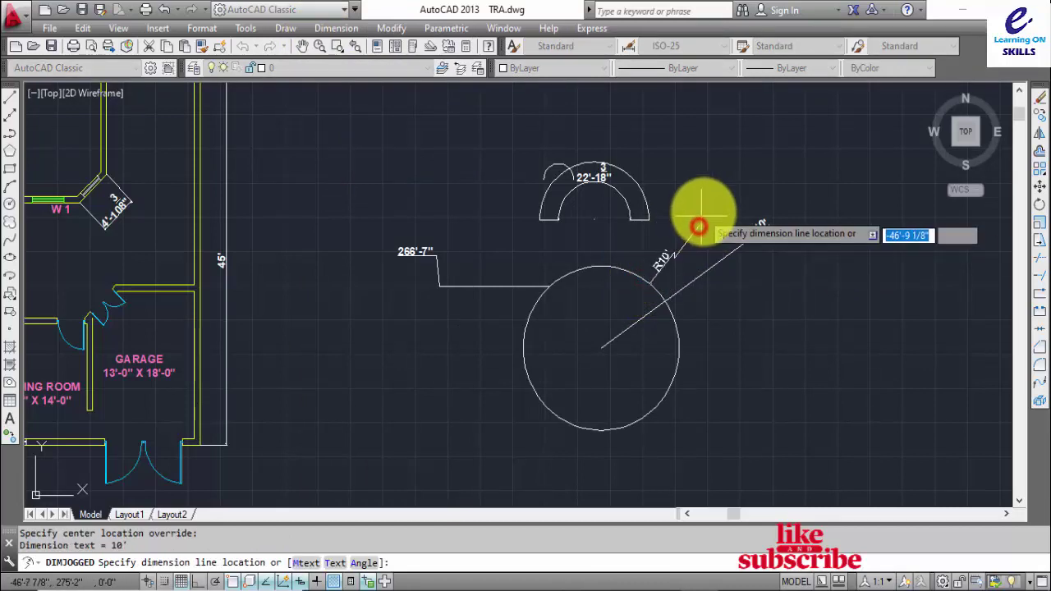
pyautogui.click(749, 238)
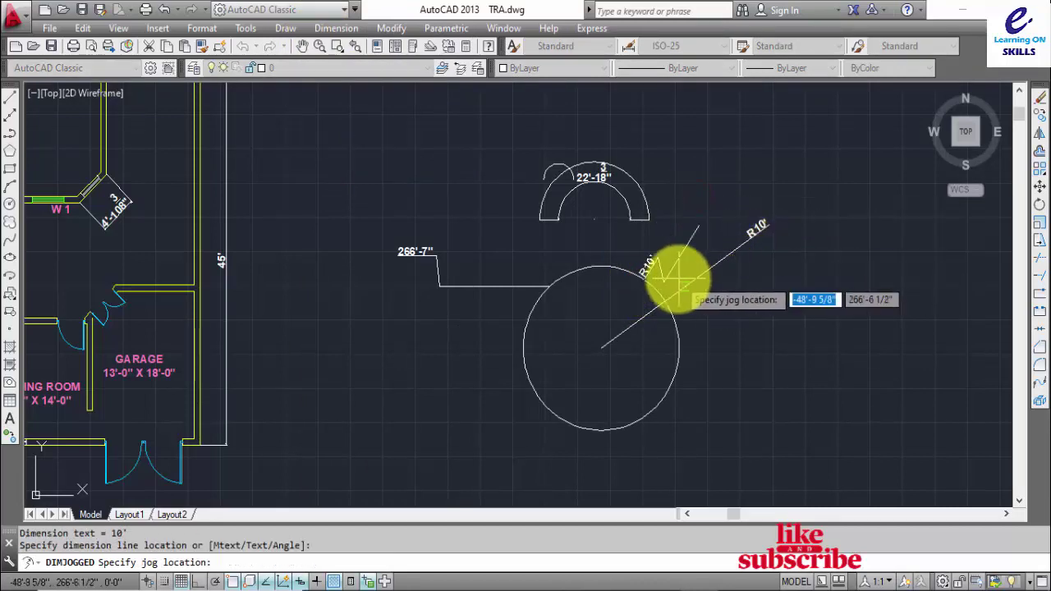
pyautogui.click(677, 181)
pyautogui.scroll(4, 691, 269)
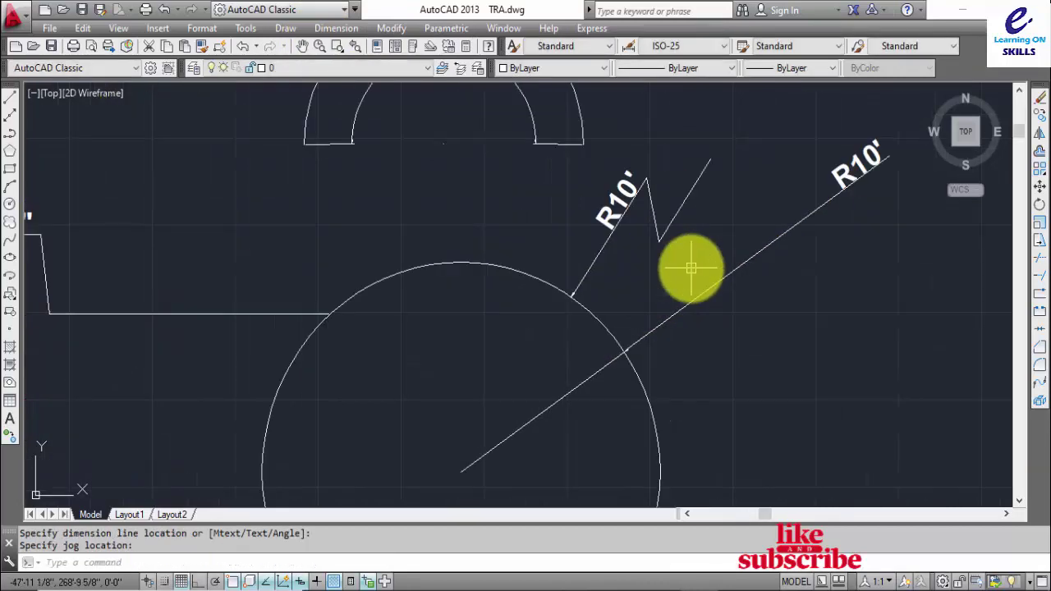
pyautogui.scroll(-4, 698, 257)
pyautogui.scroll(2, 456, 119)
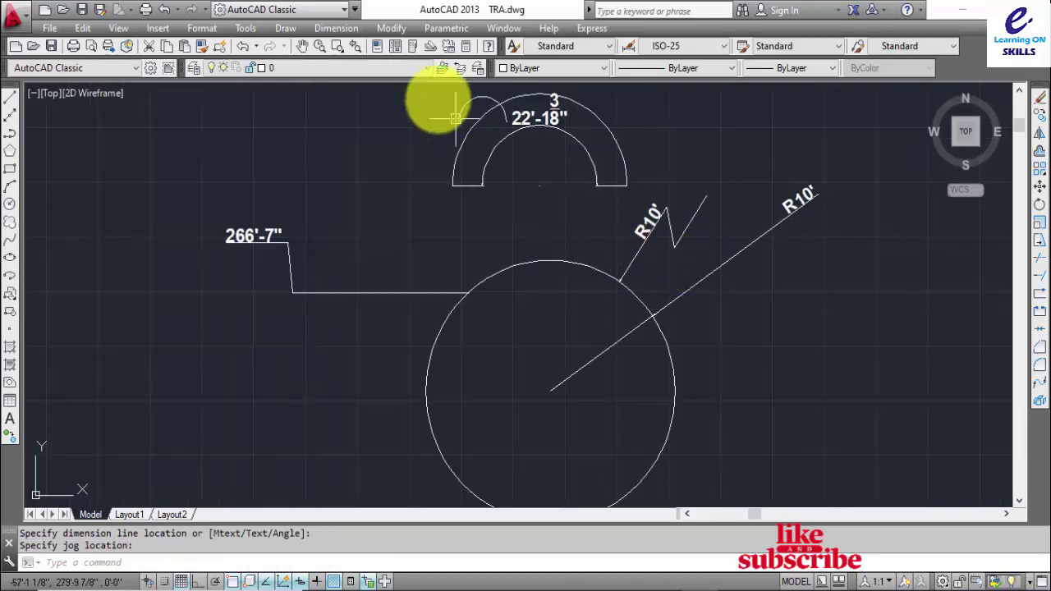
pyautogui.click(332, 29)
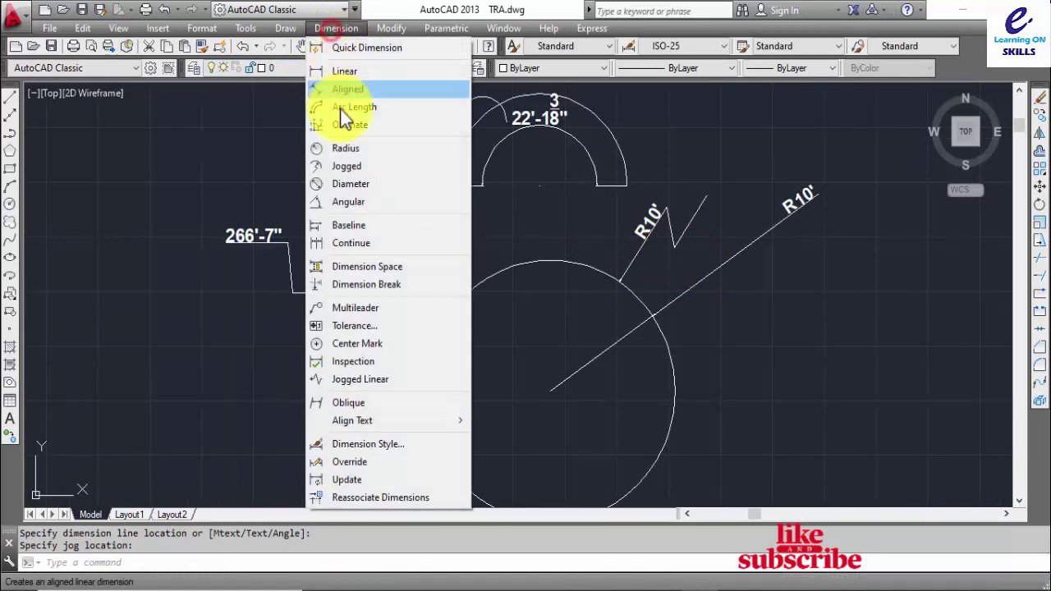
# - Place a Ø20' diameter dimension across the circle toward the lower left
pyautogui.click(355, 185)
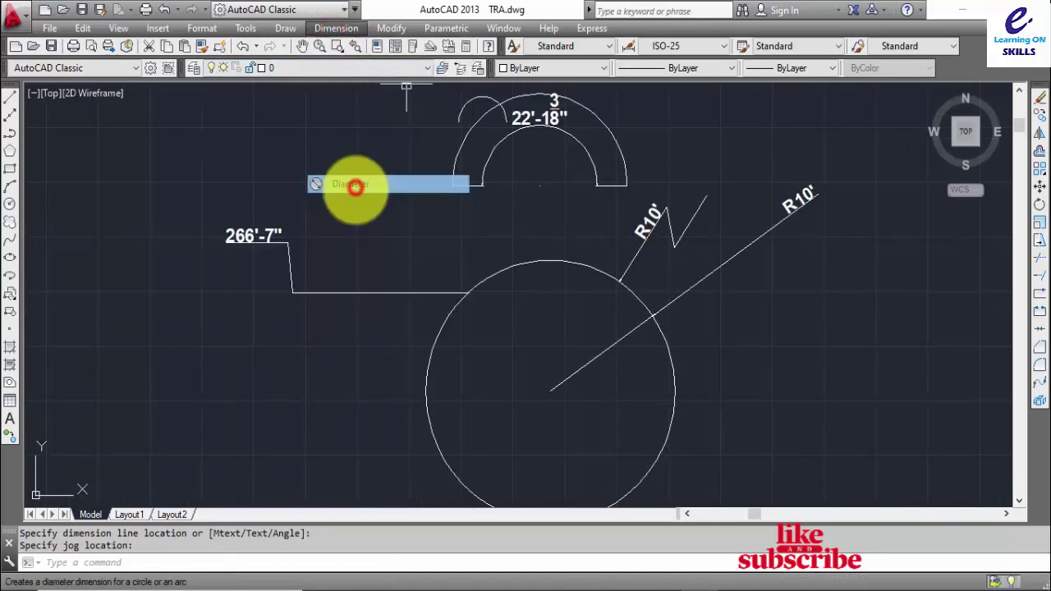
pyautogui.click(428, 359)
pyautogui.click(257, 434)
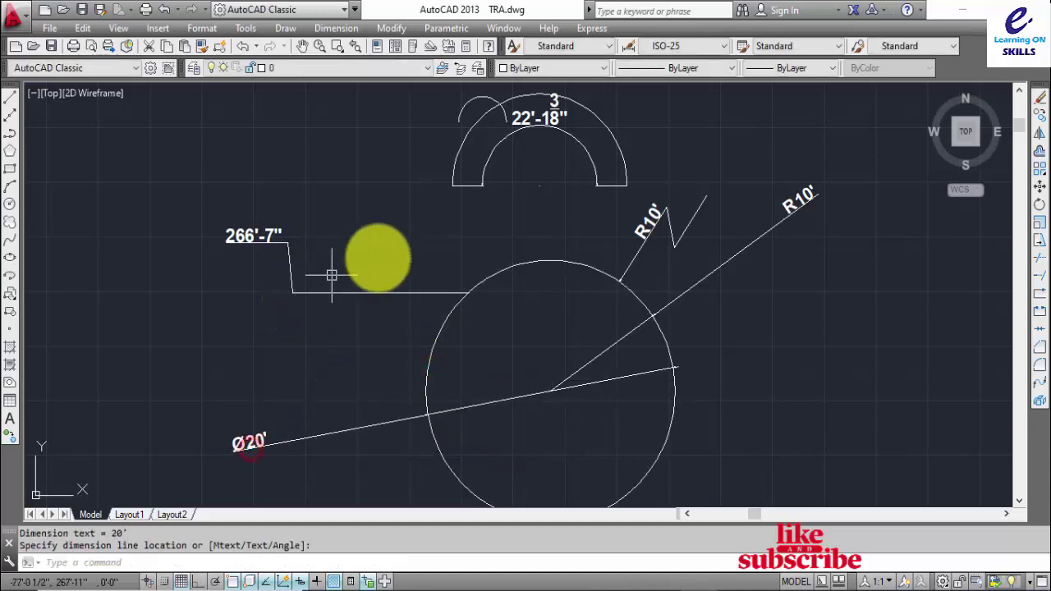
pyautogui.scroll(-3, 381, 247)
pyautogui.click(336, 28)
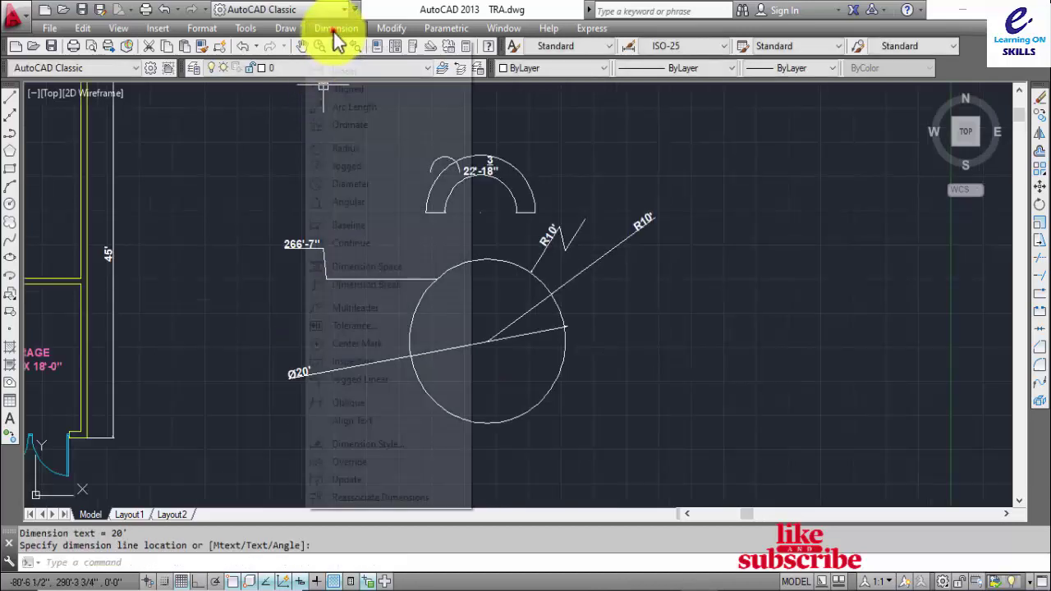
# - Dimension the D2 door swing arc with a 98.02° angle placed outside the arc
pyautogui.click(359, 209)
pyautogui.scroll(-2, 87, 211)
pyautogui.moveTo(87, 211); pyautogui.dragTo(250, 228, button='middle')
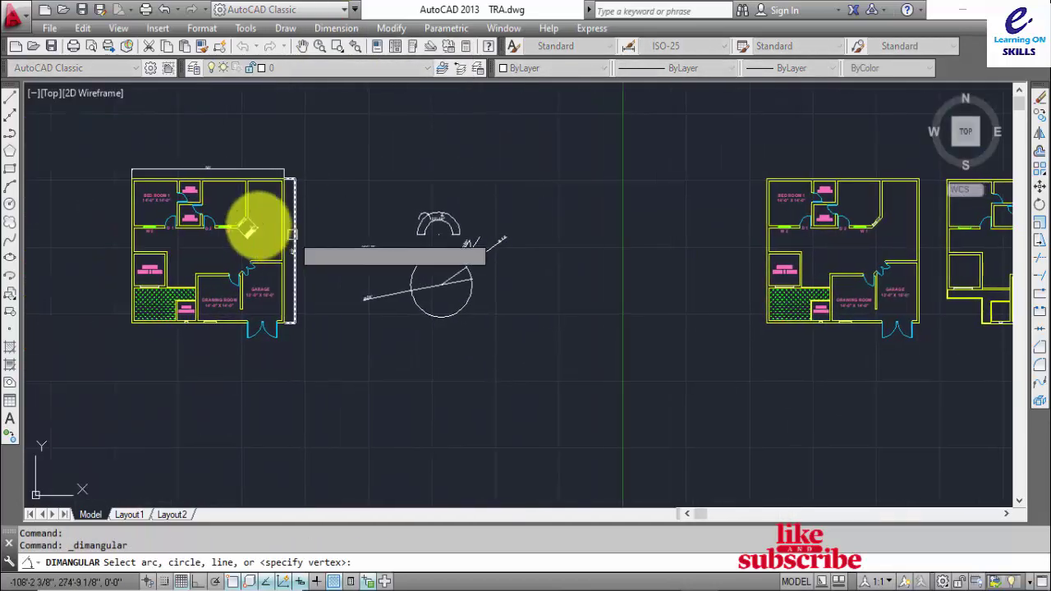
pyautogui.scroll(5, 251, 228)
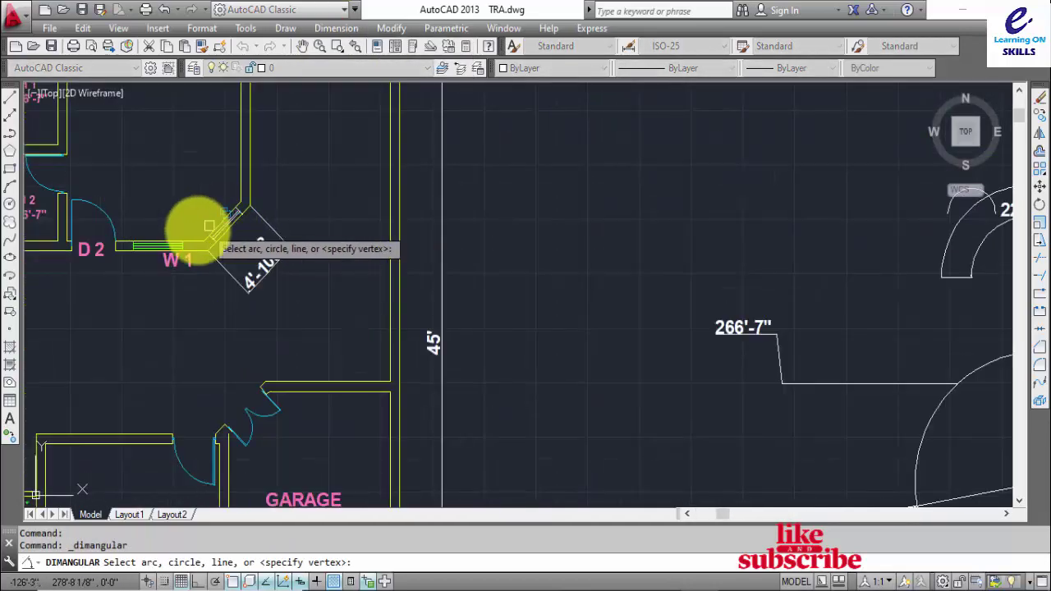
pyautogui.click(97, 209)
pyautogui.click(138, 156)
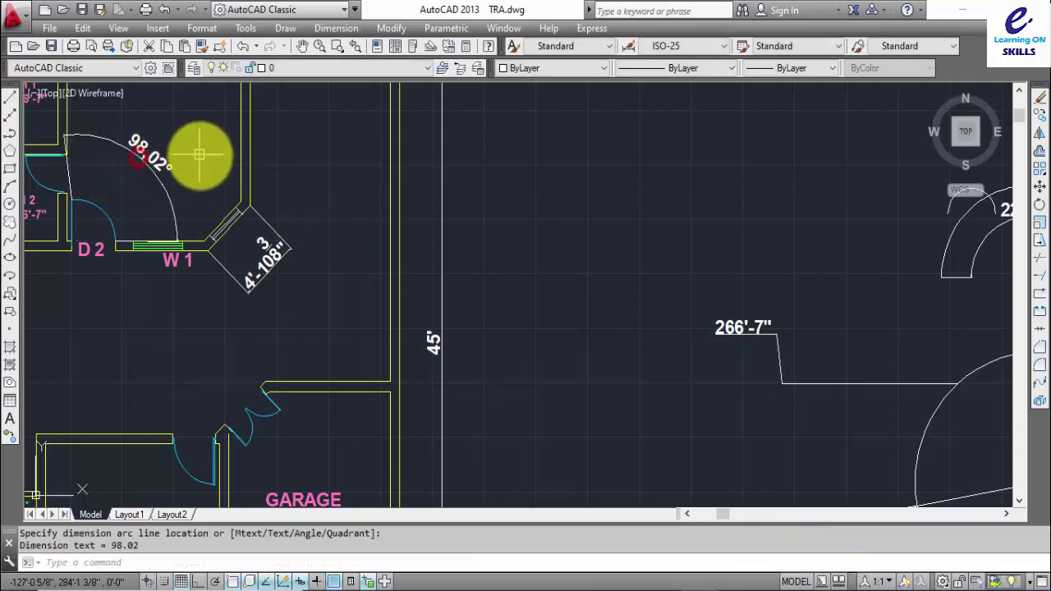
pyautogui.scroll(1, 169, 164)
pyautogui.scroll(-2, 107, 144)
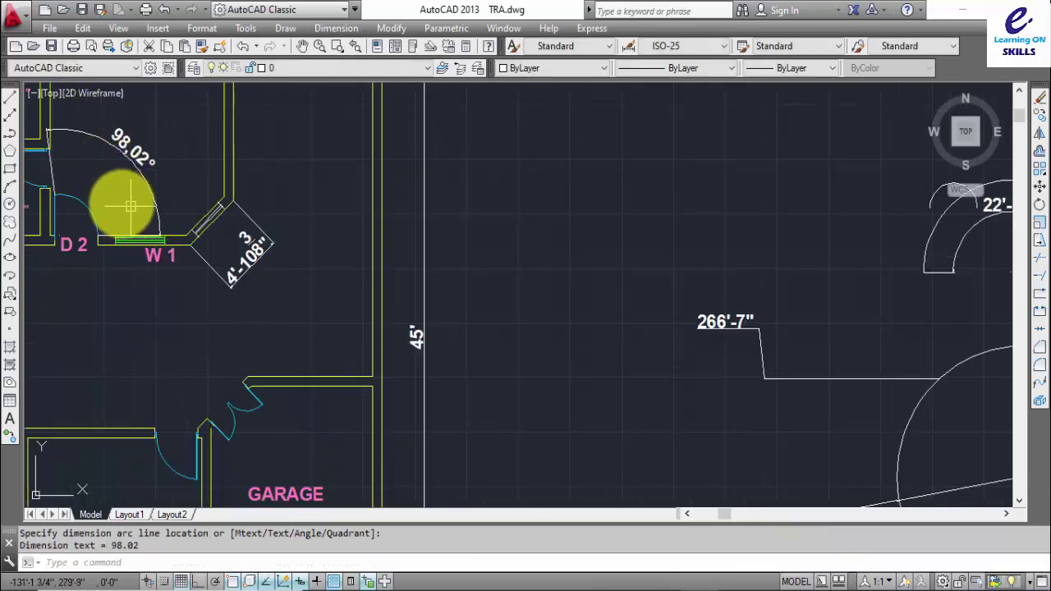
pyautogui.moveTo(115, 185); pyautogui.dragTo(369, 217, button='middle')
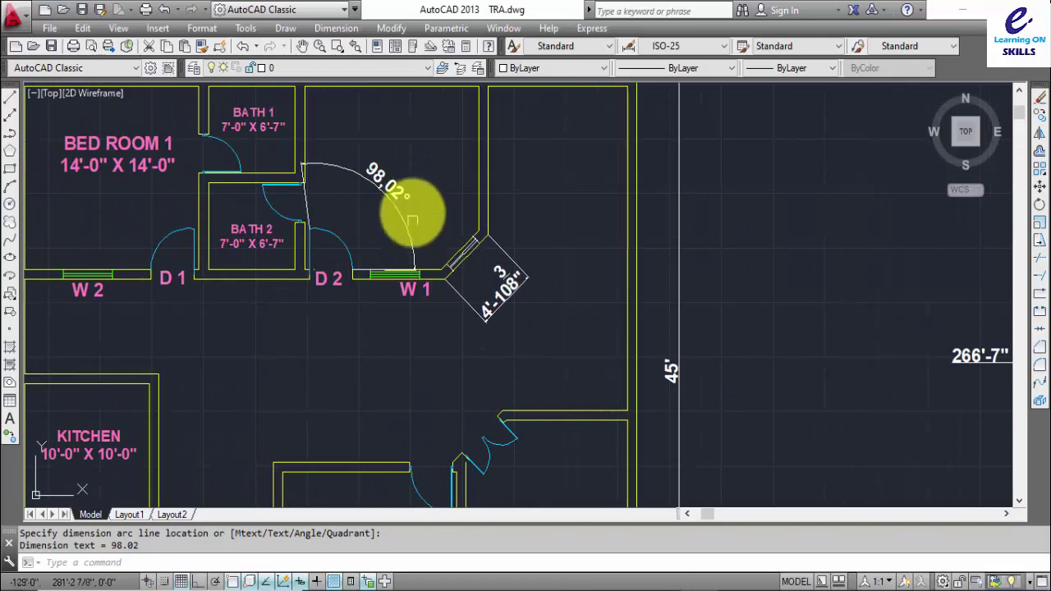
pyautogui.scroll(-2, 442, 242)
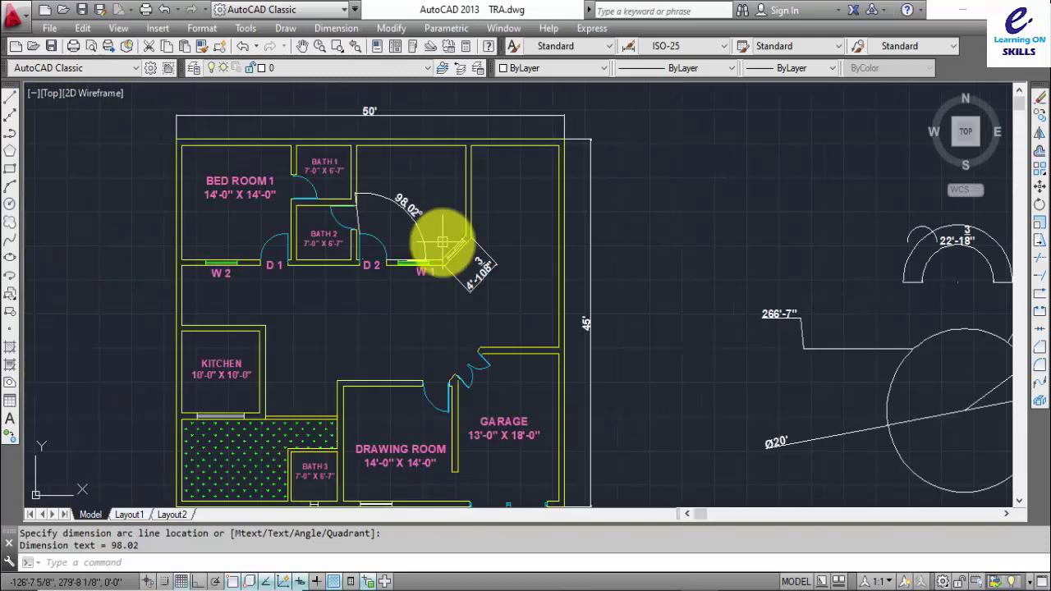
pyautogui.click(343, 29)
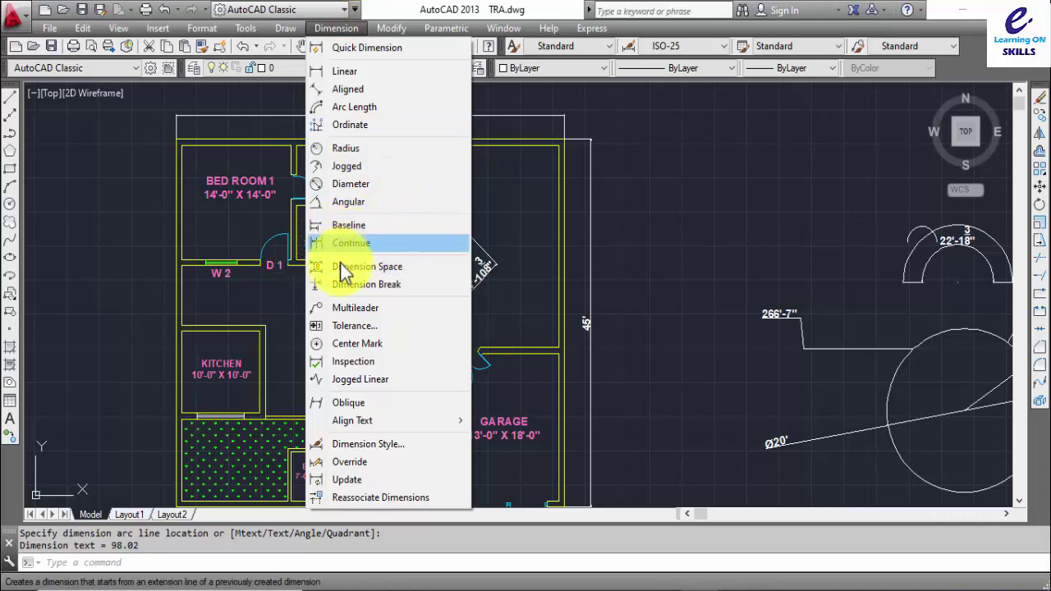
# - Close the dimension list without choosing a type and zoom out over the plan and circle
pyautogui.click(182, 178)
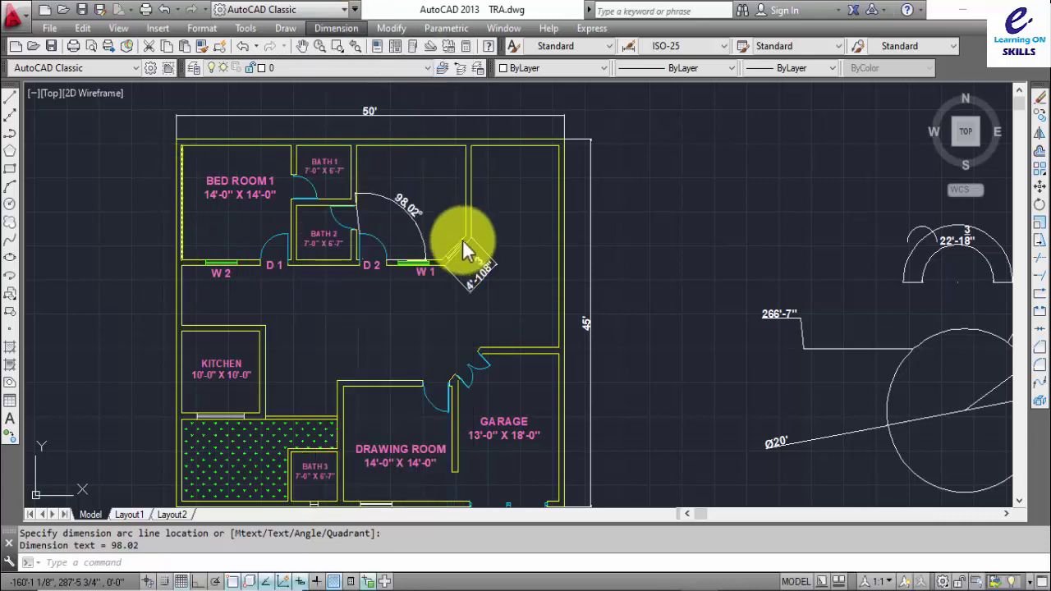
pyautogui.scroll(-2, 811, 287)
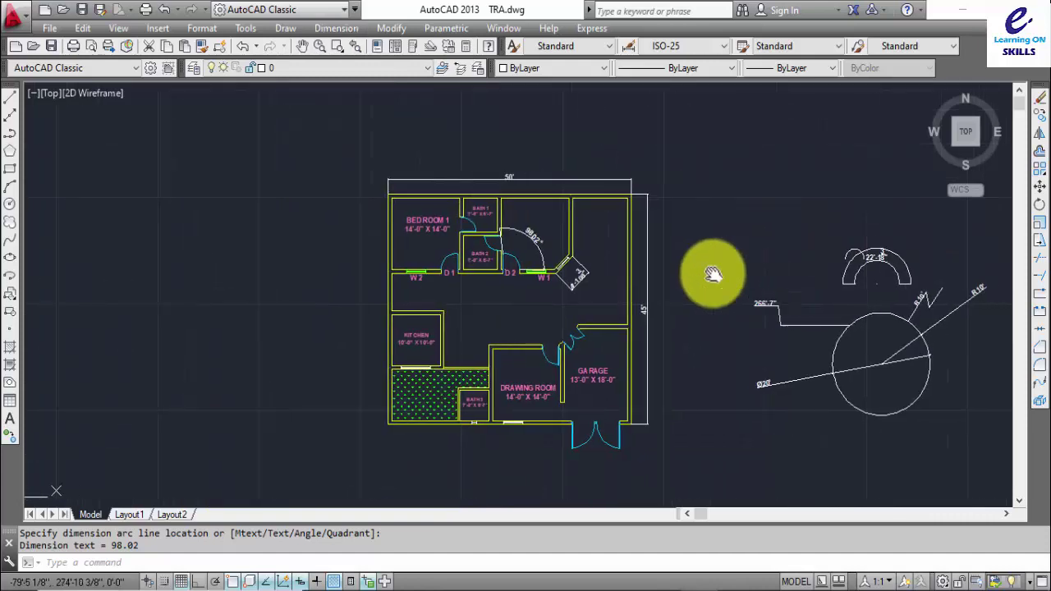
pyautogui.moveTo(704, 274); pyautogui.dragTo(598, 222, button='middle')
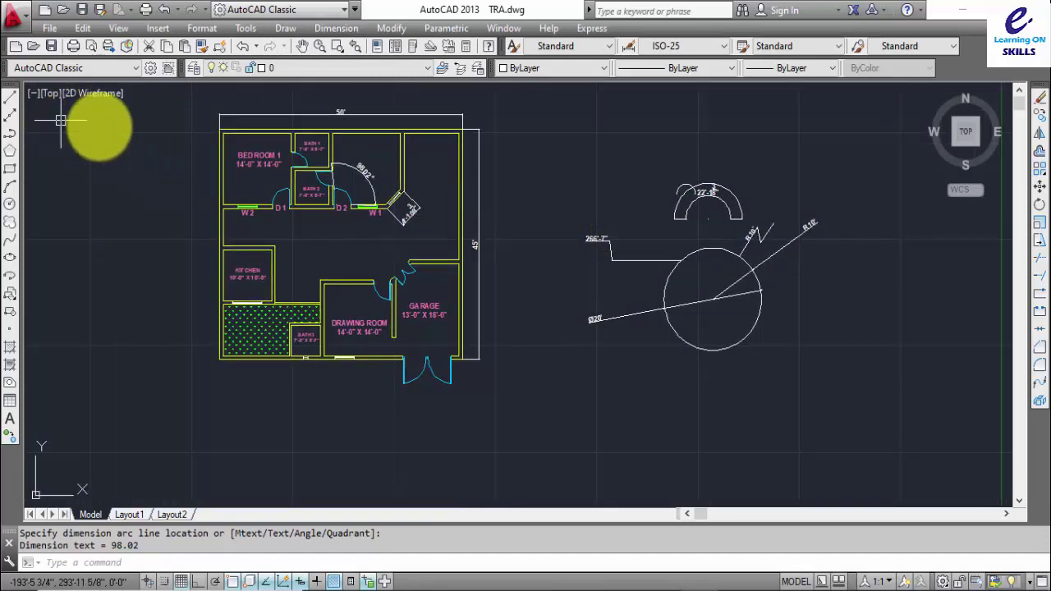
pyautogui.scroll(2, 143, 171)
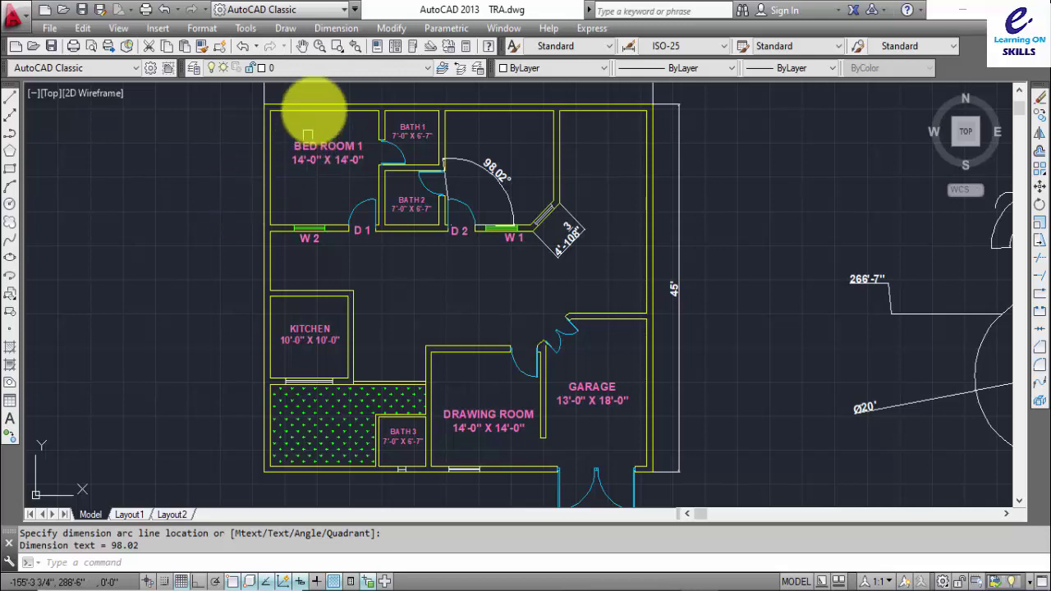
# - Measure the top wall from outer to inner corner as a 9" linear dimension, left of the plan
pyautogui.click(337, 29)
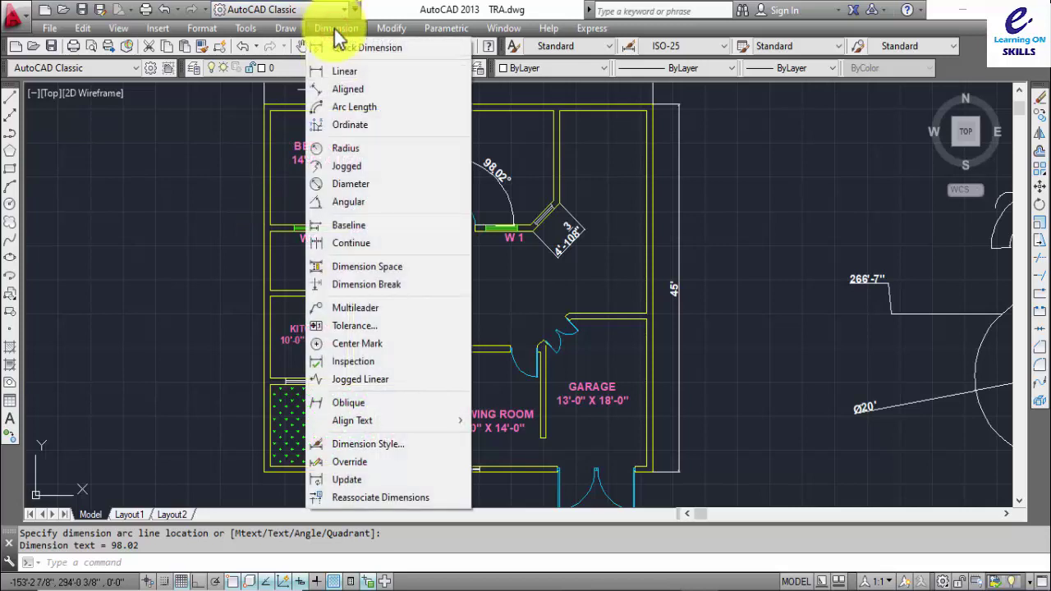
pyautogui.click(340, 72)
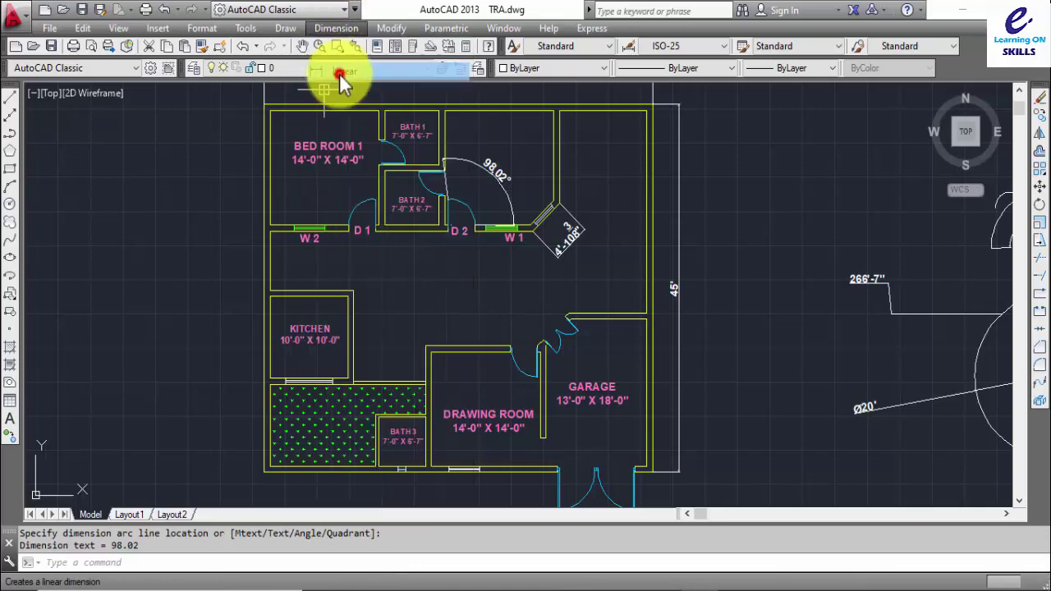
pyautogui.scroll(3, 263, 99)
pyautogui.click(261, 116)
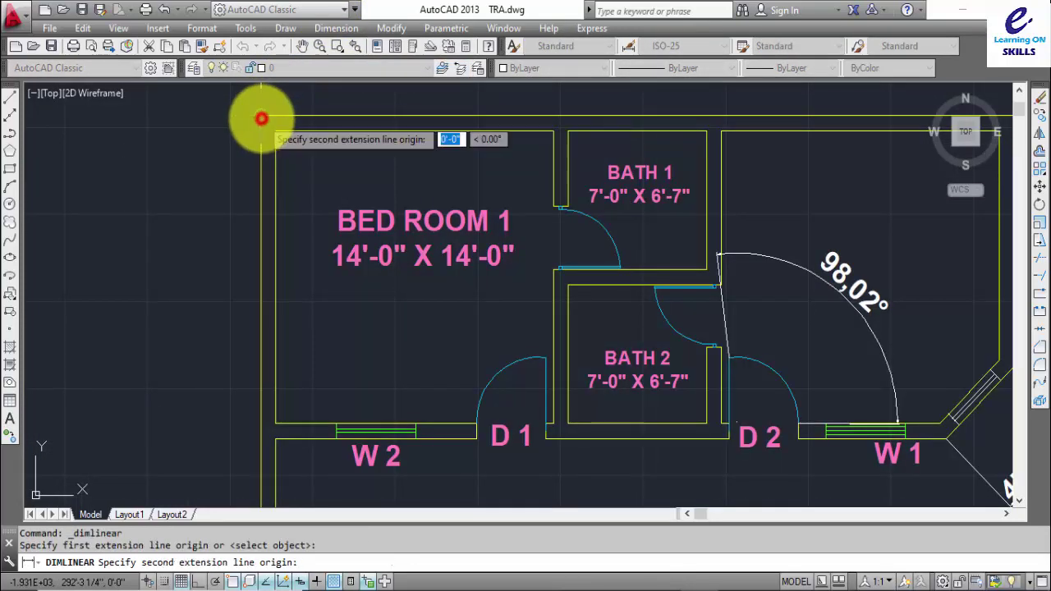
pyautogui.click(275, 131)
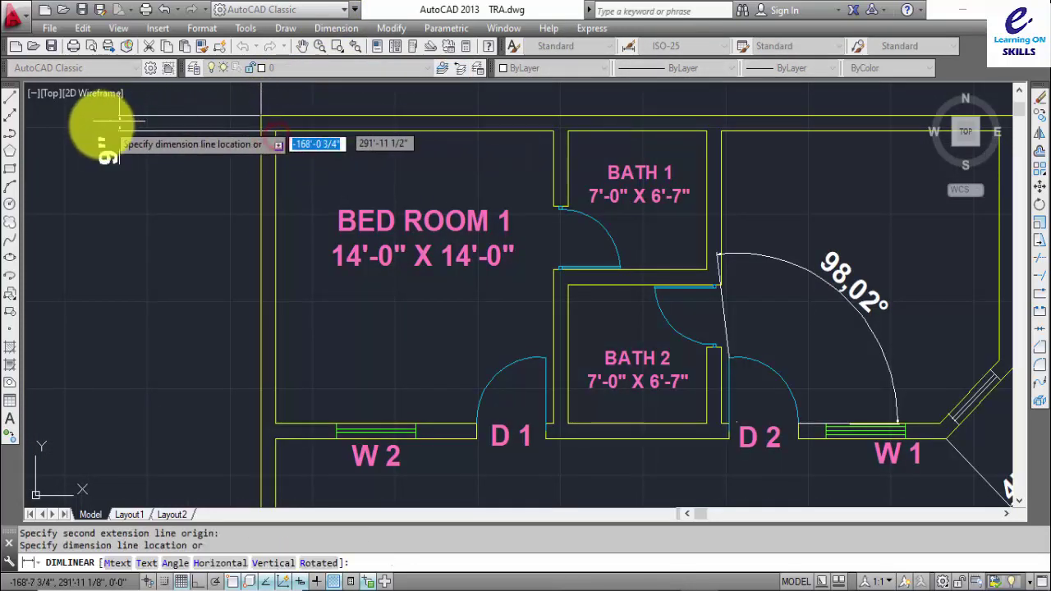
pyautogui.click(160, 148)
pyautogui.scroll(-2, 288, 193)
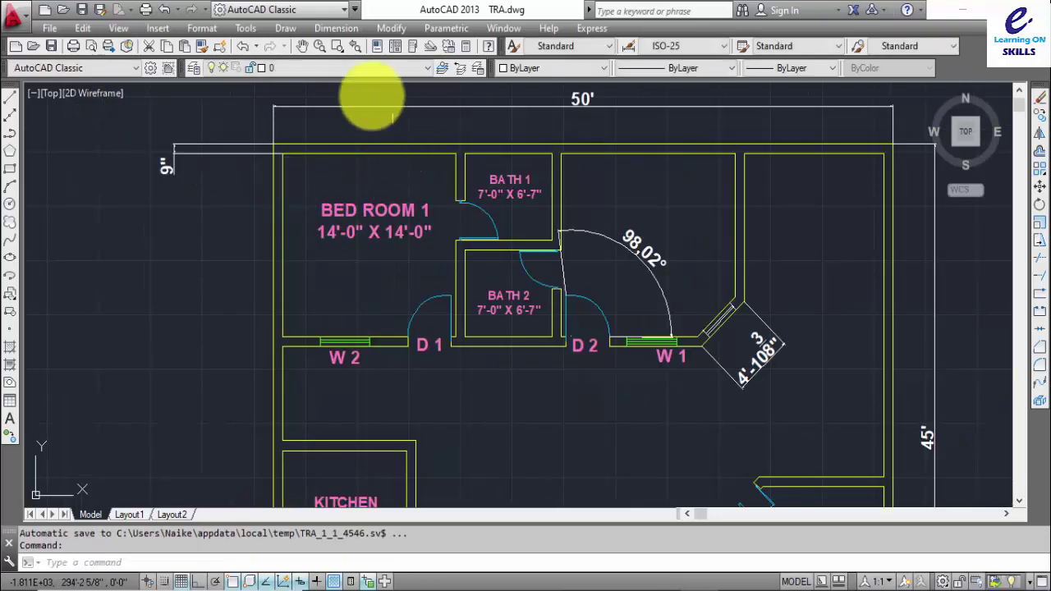
pyautogui.click(327, 28)
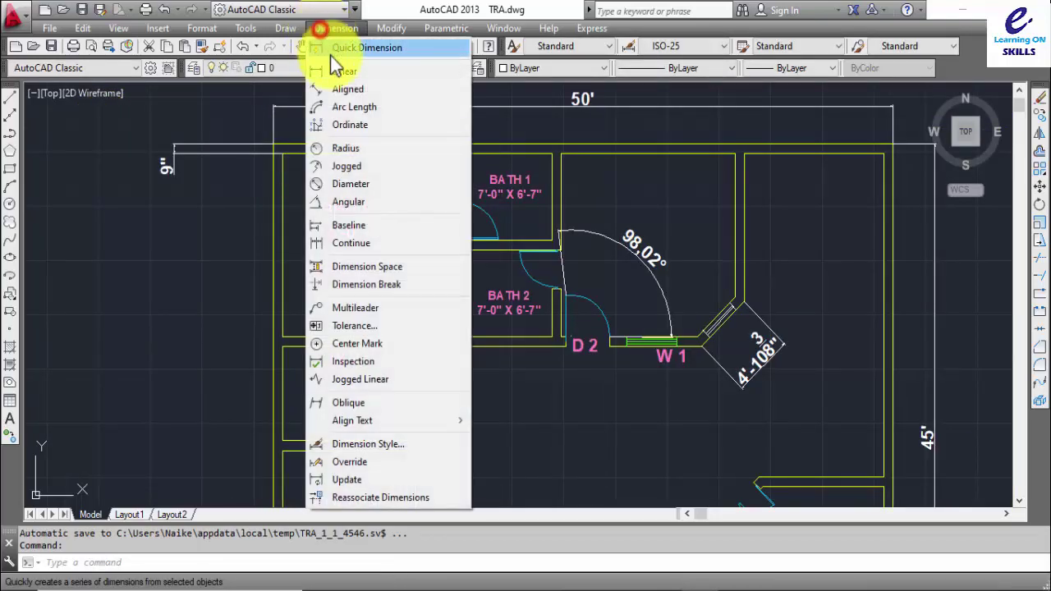
# - Continue from the 9" dimension with 14', 7'-3" and 9" down the left side
pyautogui.click(350, 244)
pyautogui.scroll(3, 277, 340)
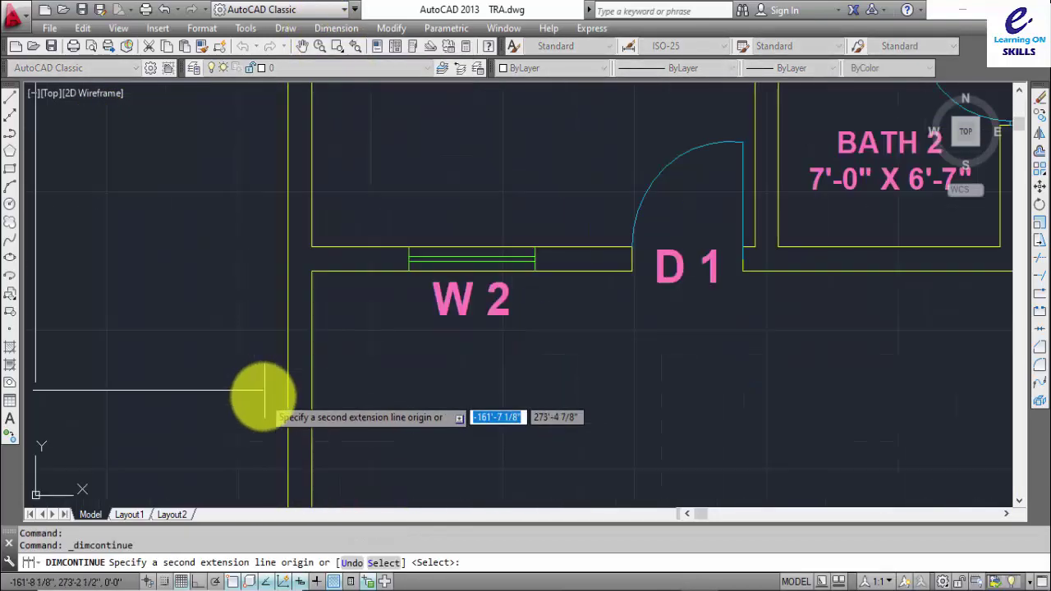
pyautogui.click(310, 246)
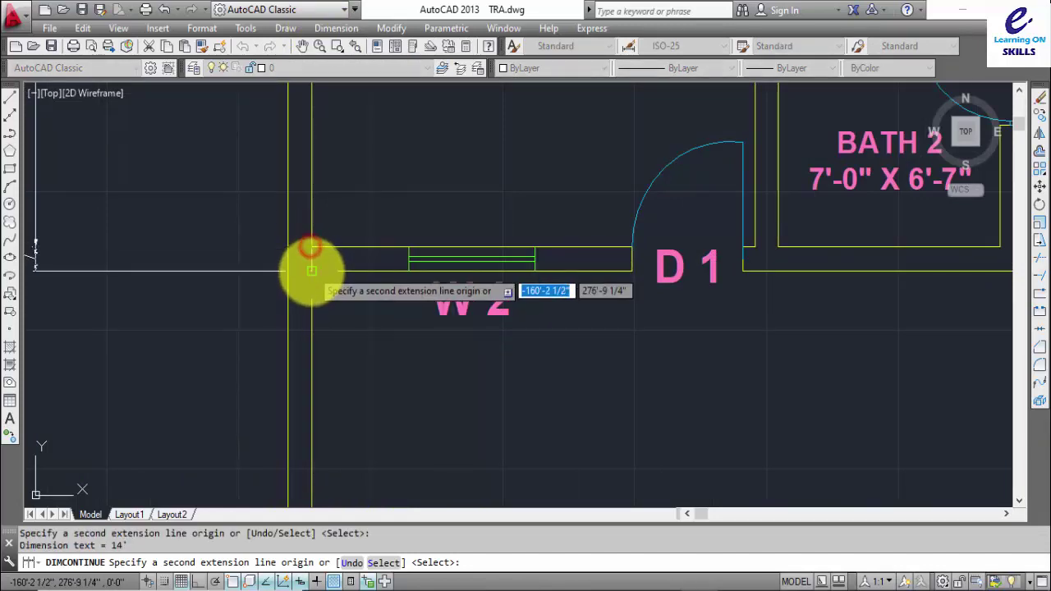
pyautogui.scroll(-3, 353, 410)
pyautogui.moveTo(356, 352); pyautogui.dragTo(364, 106, button='middle')
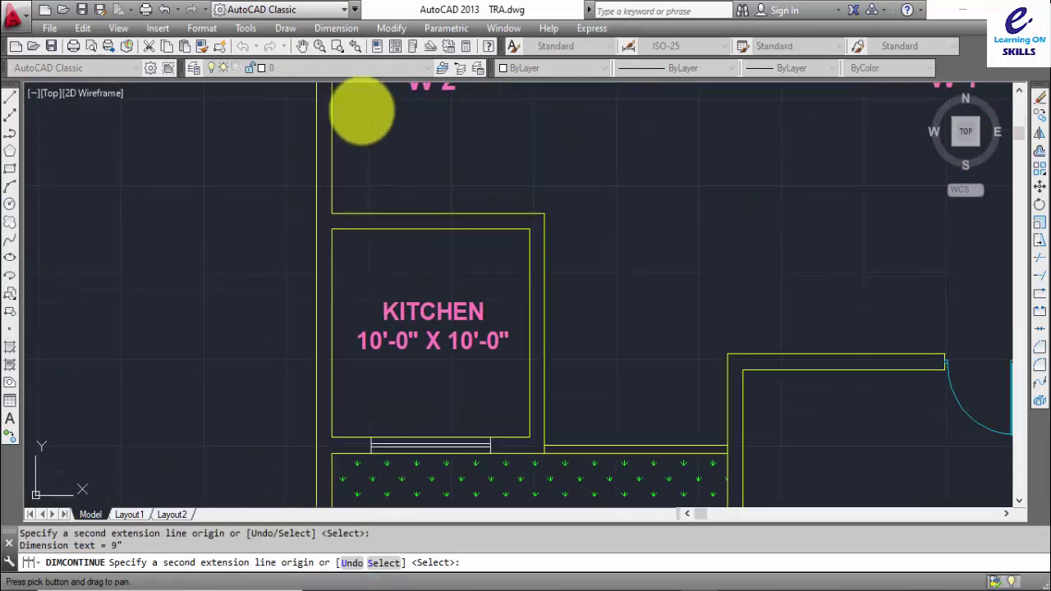
pyautogui.click(333, 215)
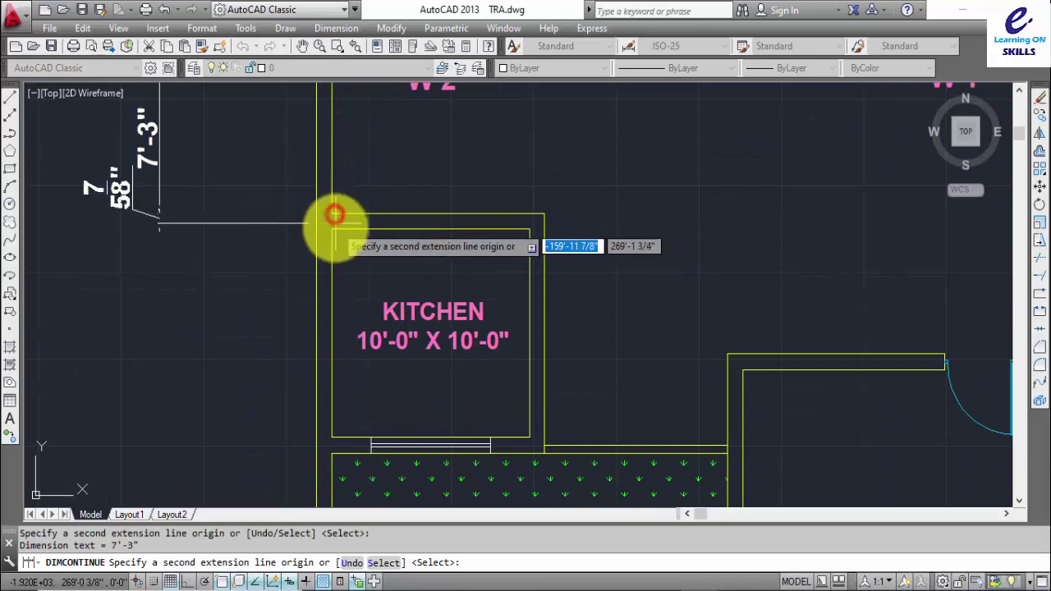
pyautogui.click(333, 227)
# - Add the 10' dimension to the lower wall, end the chain, and view the whole left side
pyautogui.scroll(-3, 328, 359)
pyautogui.scroll(3, 348, 133)
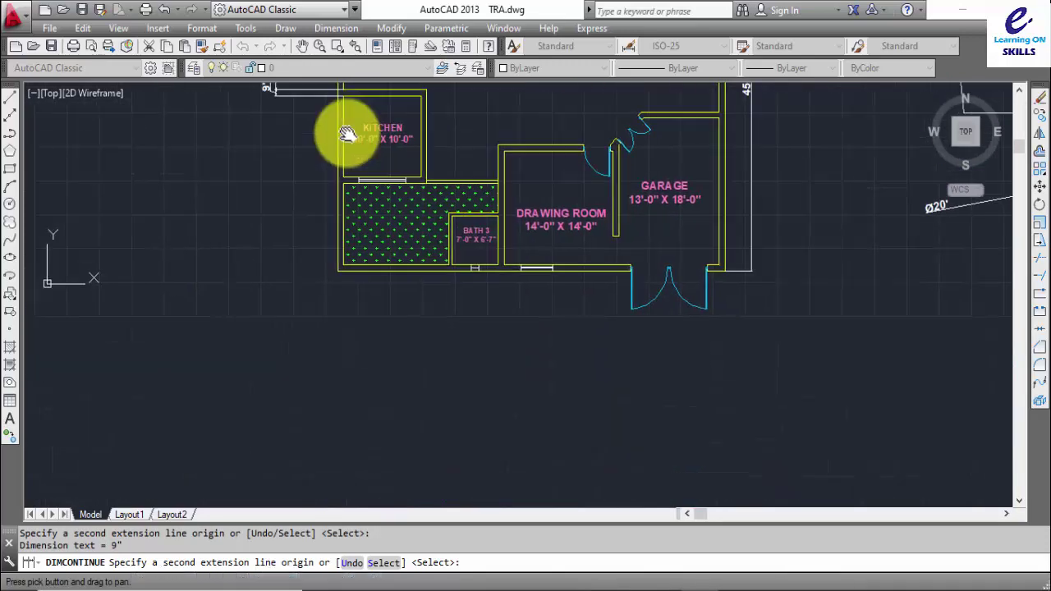
pyautogui.scroll(2, 353, 187)
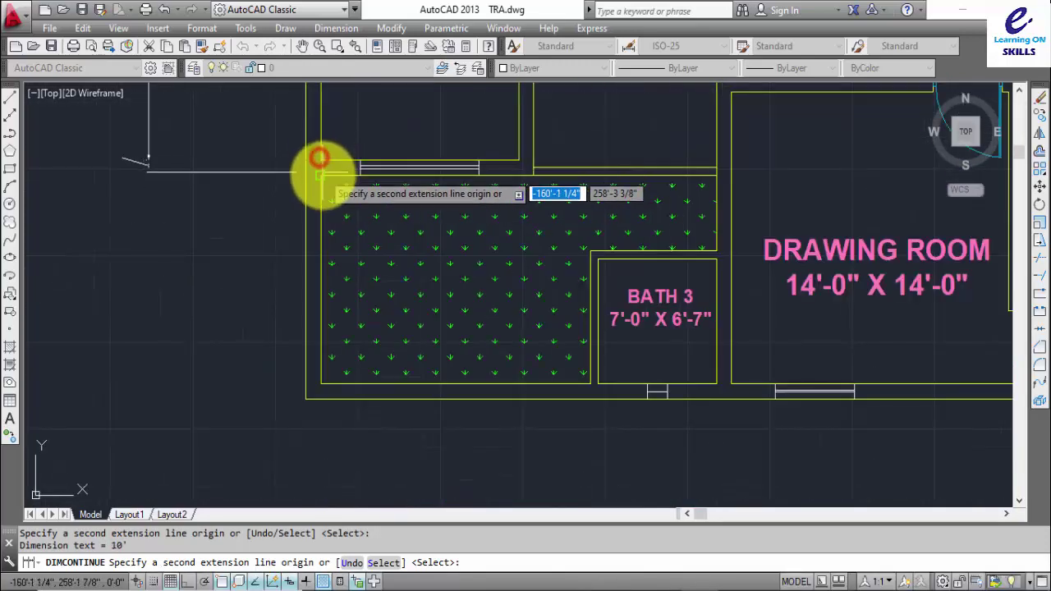
pyautogui.click(319, 382)
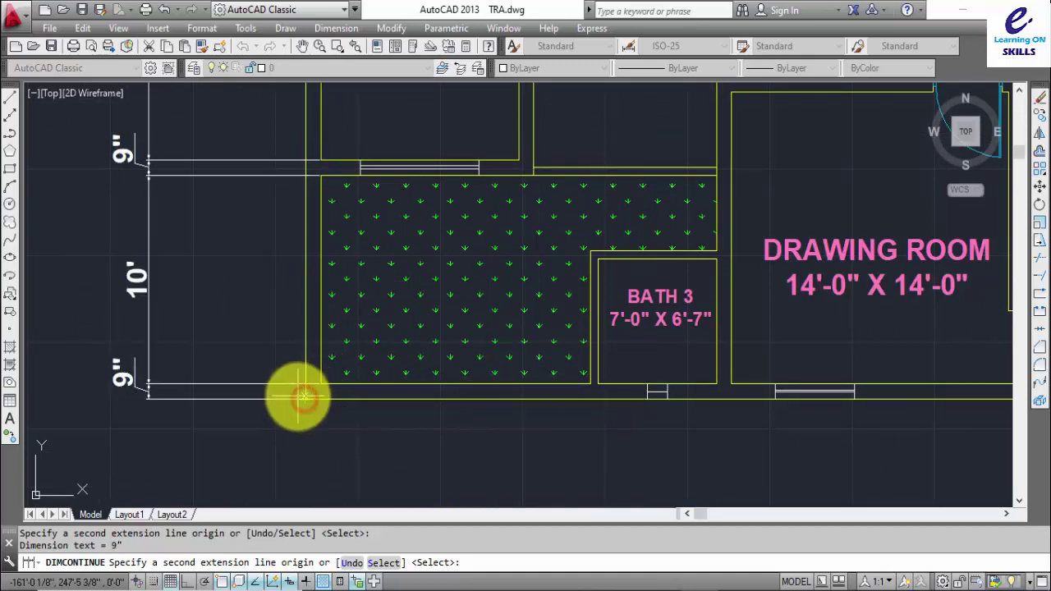
pyautogui.press('Return')
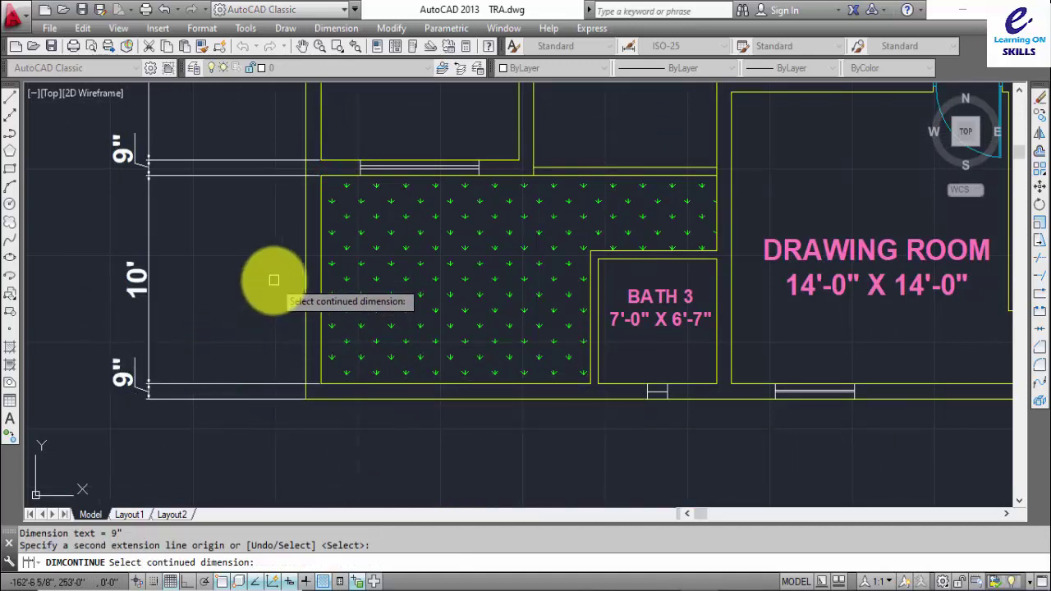
pyautogui.press('Escape')
pyautogui.scroll(-4, 276, 280)
pyautogui.moveTo(276, 280); pyautogui.dragTo(276, 419, button='middle')
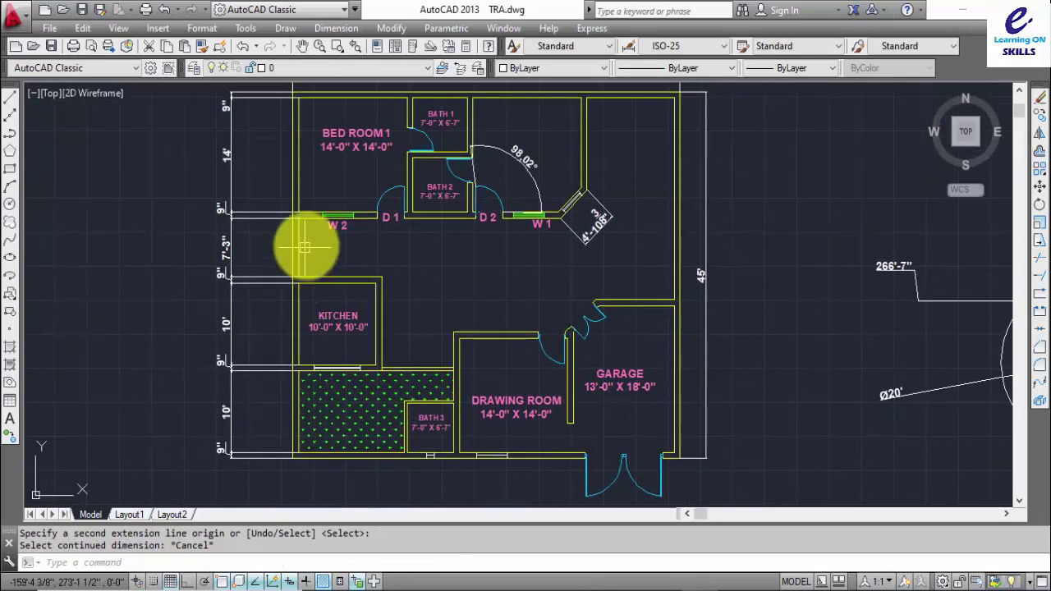
pyautogui.moveTo(305, 242)
pyautogui.mouseDown(button='middle')
pyautogui.moveTo(251, 296)
pyautogui.moveTo(296, 244)
pyautogui.mouseUp(button='middle')
pyautogui.scroll(-2, 296, 243)
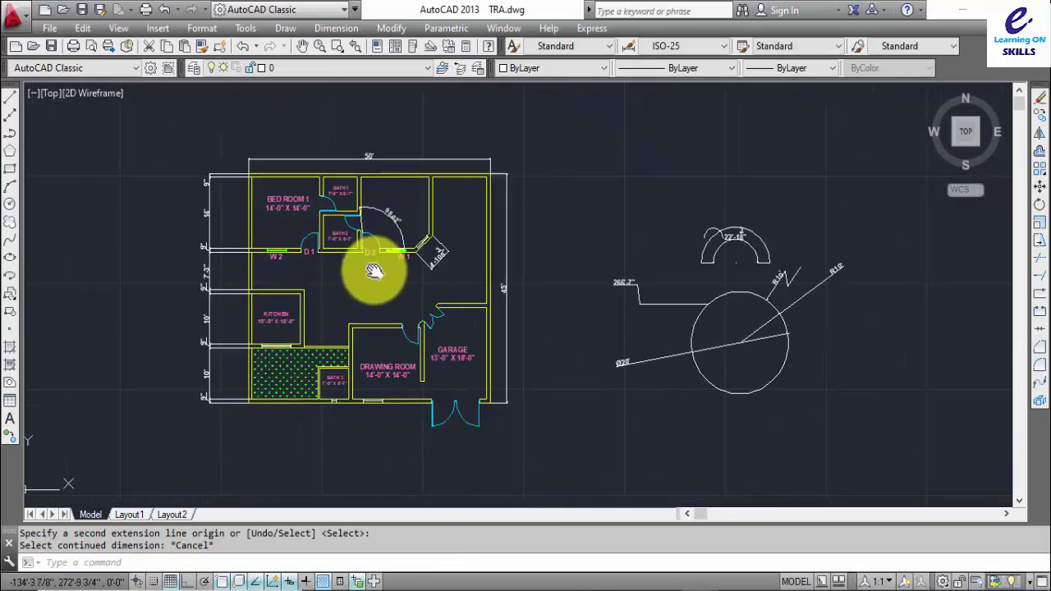
pyautogui.moveTo(429, 266); pyautogui.dragTo(362, 219, button='middle')
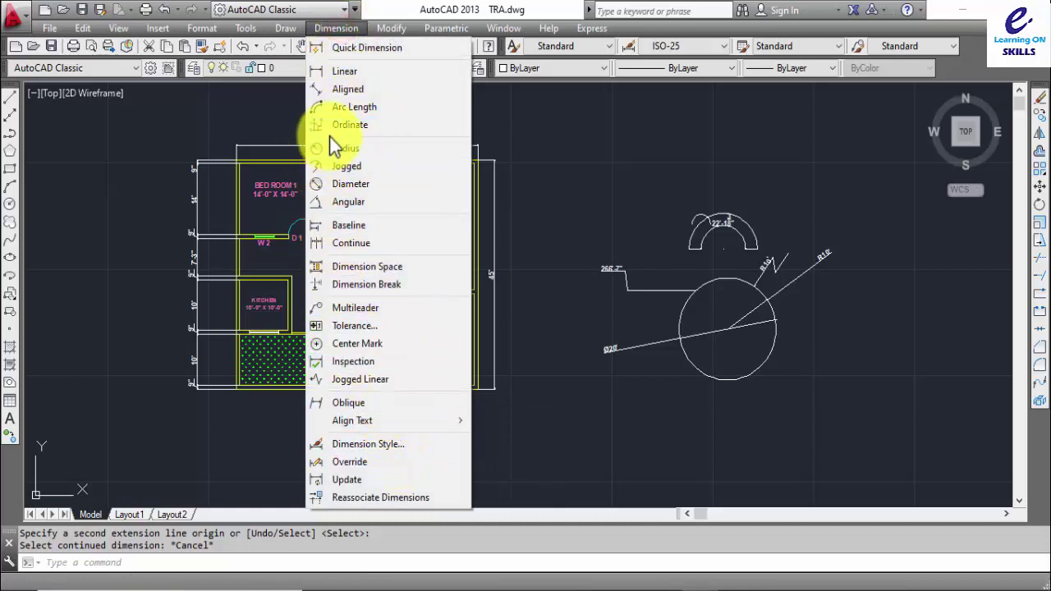
pyautogui.click(585, 225)
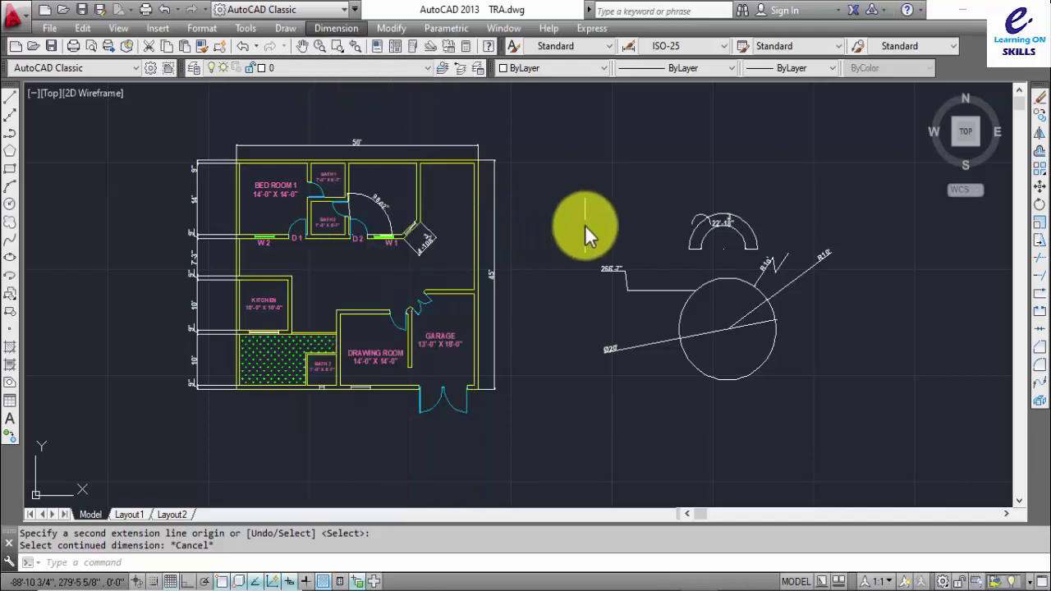